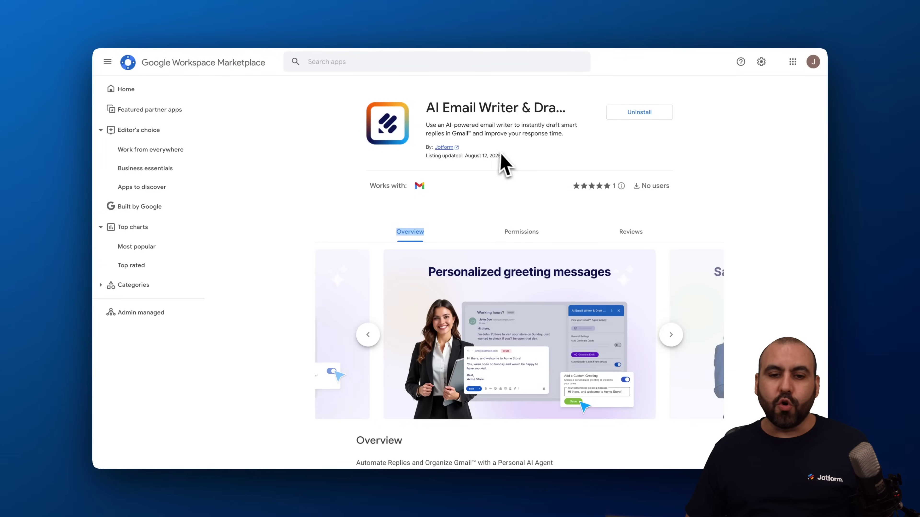
Leave the installed AI Email Writer & Draft Agent listing and switch back to the Gmail tab.
{"action": "left_click", "coordinate": [448, 106]}
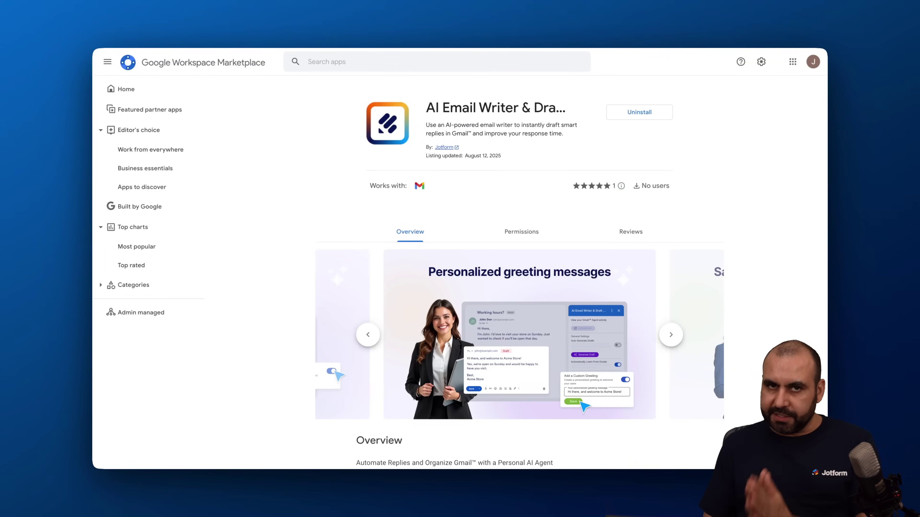
{"action": "left_click", "coordinate": [612, 32]}
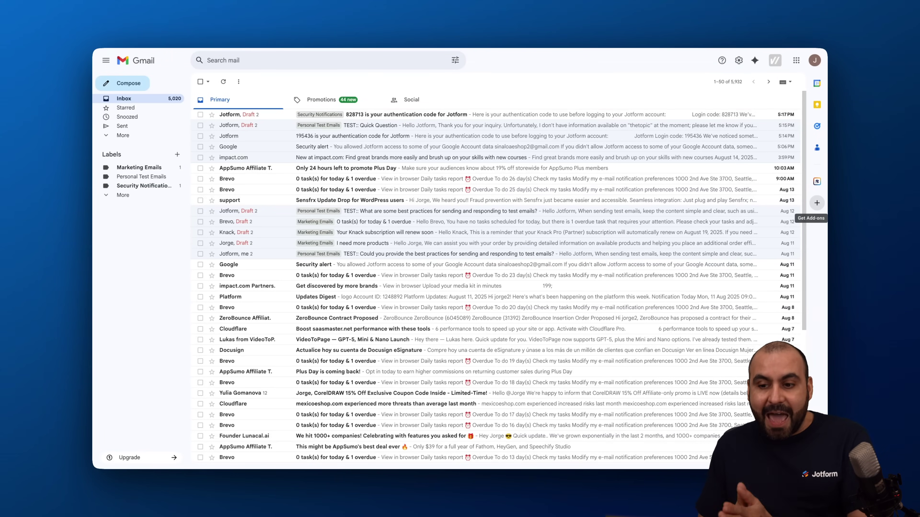
{"action": "left_click", "coordinate": [817, 205]}
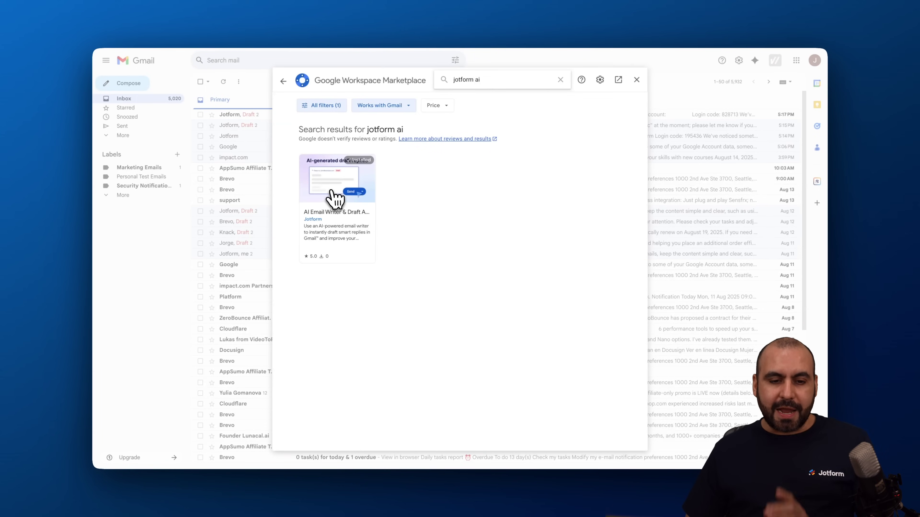
{"action": "left_click", "coordinate": [338, 194]}
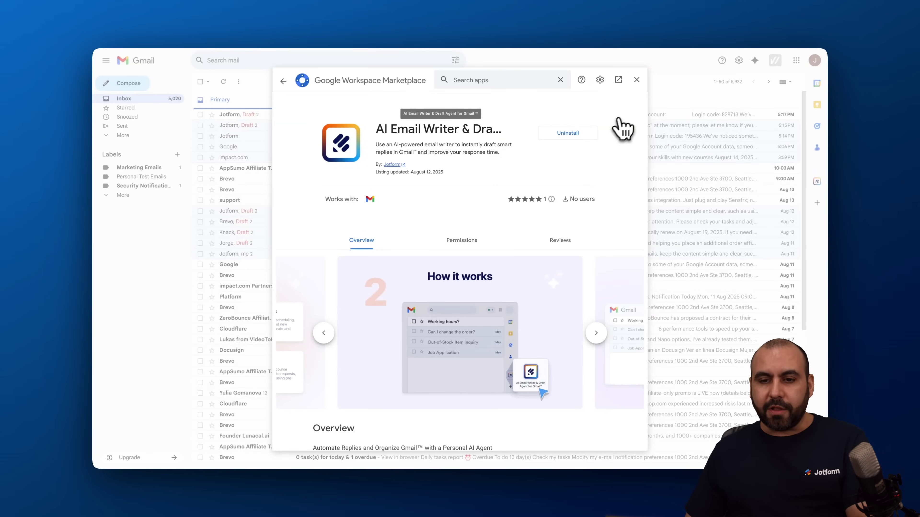
{"action": "left_click", "coordinate": [636, 79]}
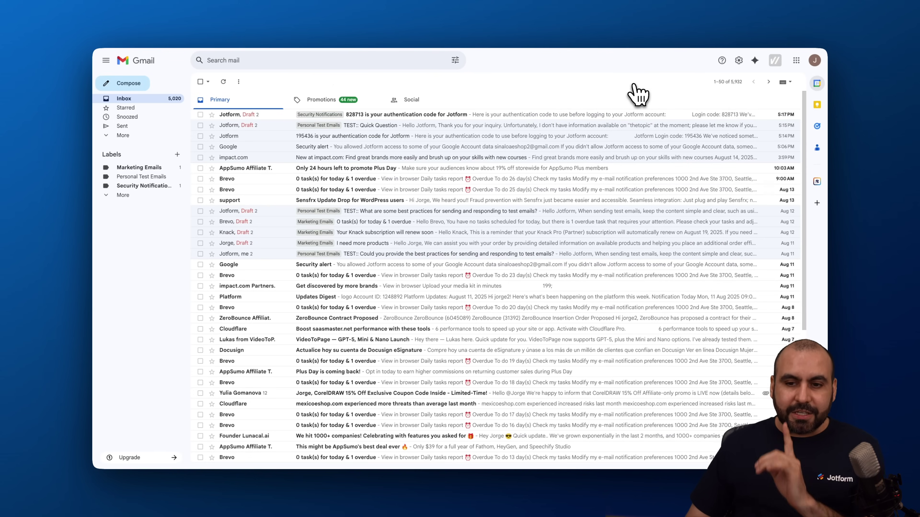
{"action": "left_click", "coordinate": [817, 181]}
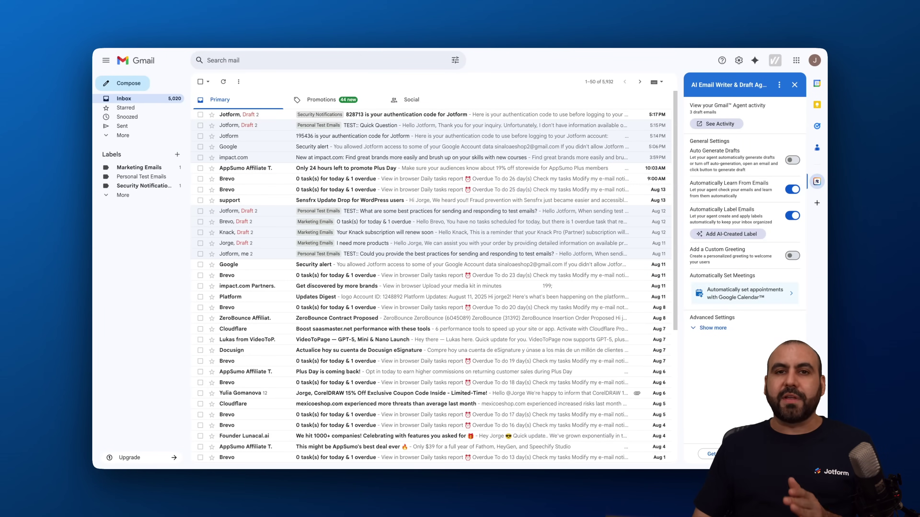
{"action": "left_click", "coordinate": [795, 86]}
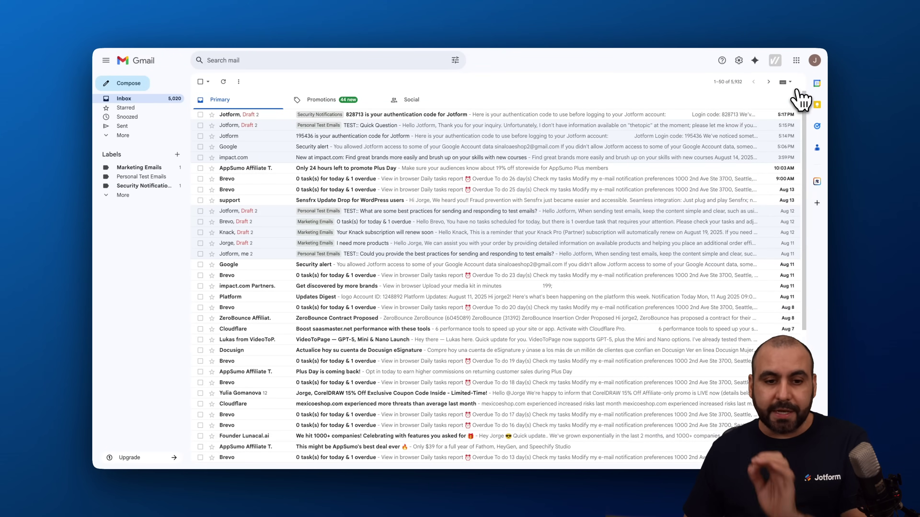
Open the Cloudflare saasmaster.net email, start an empty reply, and show the AI Email Writer panel.
{"action": "left_click", "coordinate": [367, 328]}
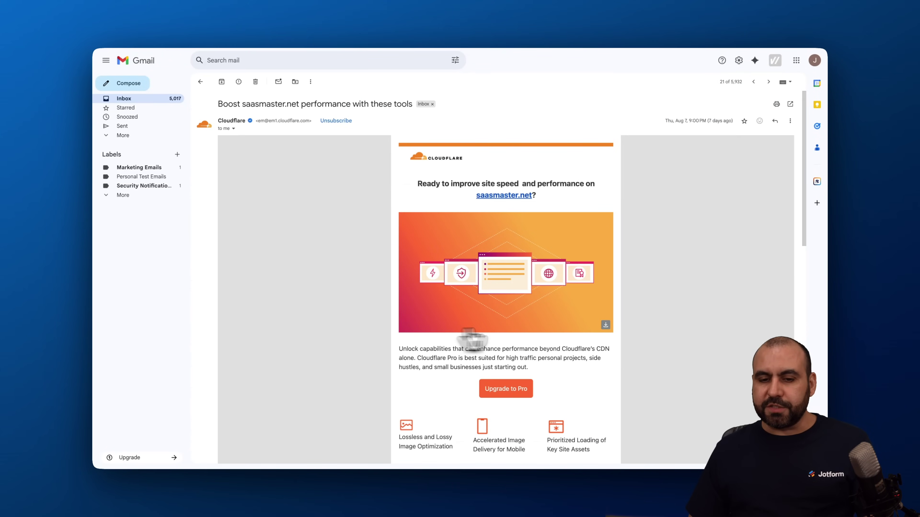
{"action": "scroll", "coordinate": [470, 337], "scroll_direction": "down", "scroll_amount": 15}
{"action": "left_click", "coordinate": [234, 423]}
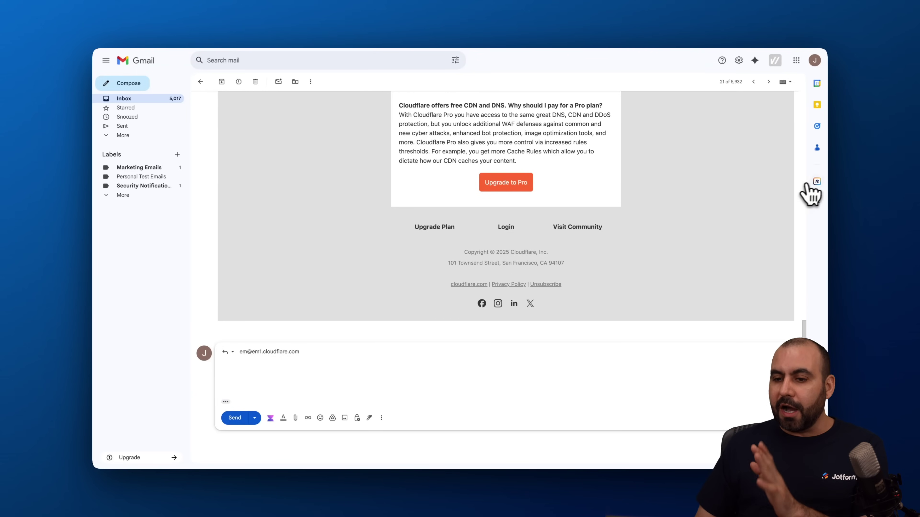
{"action": "scroll", "coordinate": [754, 254], "scroll_direction": "up", "scroll_amount": 1}
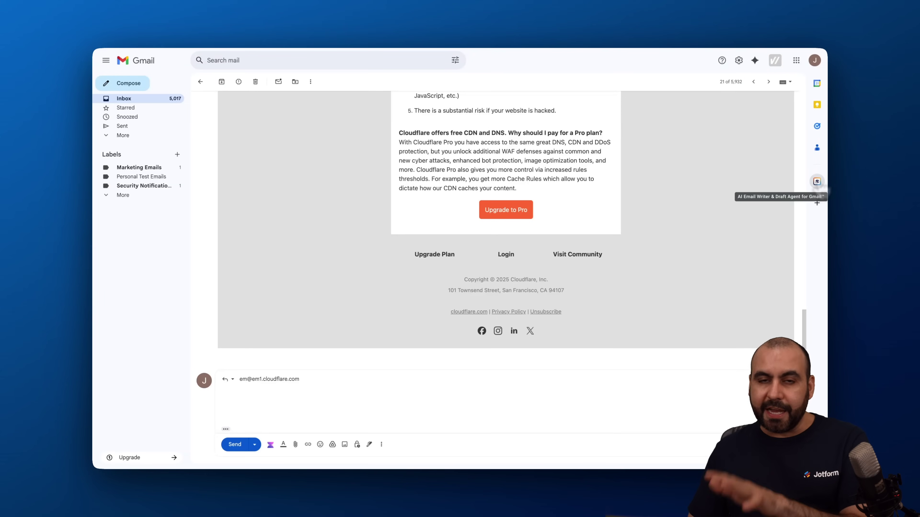
{"action": "left_click", "coordinate": [817, 181]}
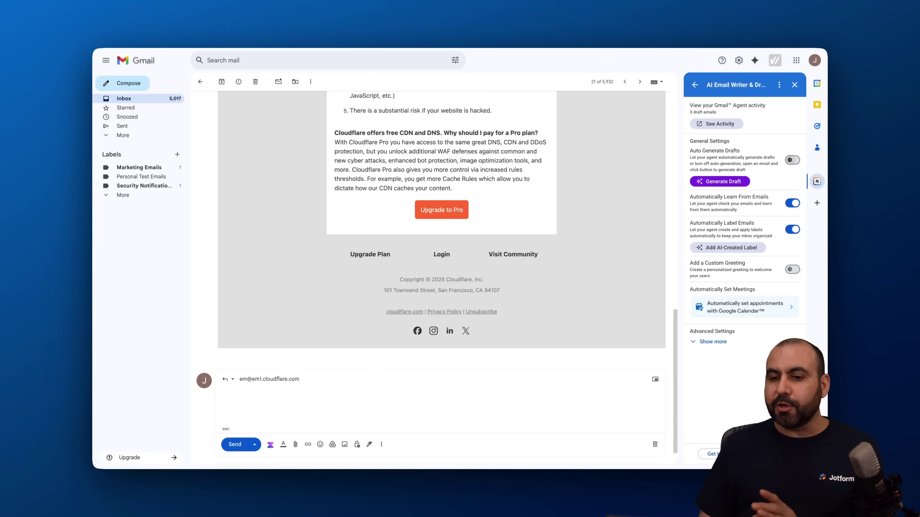
Generate an agent draft reply to the Cloudflare email, review it, and return to Inbox.
{"action": "left_click", "coordinate": [725, 183]}
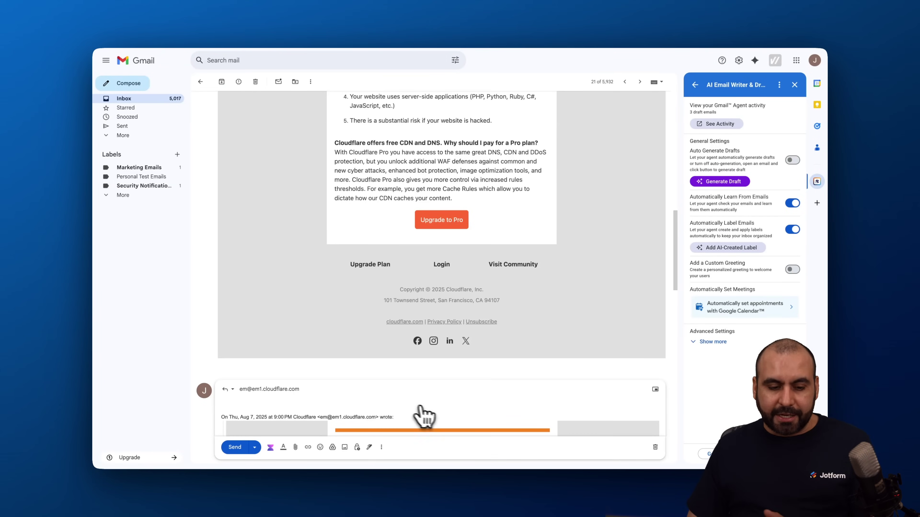
{"action": "scroll", "coordinate": [427, 417], "scroll_direction": "down", "scroll_amount": 3}
{"action": "scroll", "coordinate": [433, 417], "scroll_direction": "up", "scroll_amount": 3}
{"action": "scroll", "coordinate": [433, 417], "scroll_direction": "up", "scroll_amount": 2}
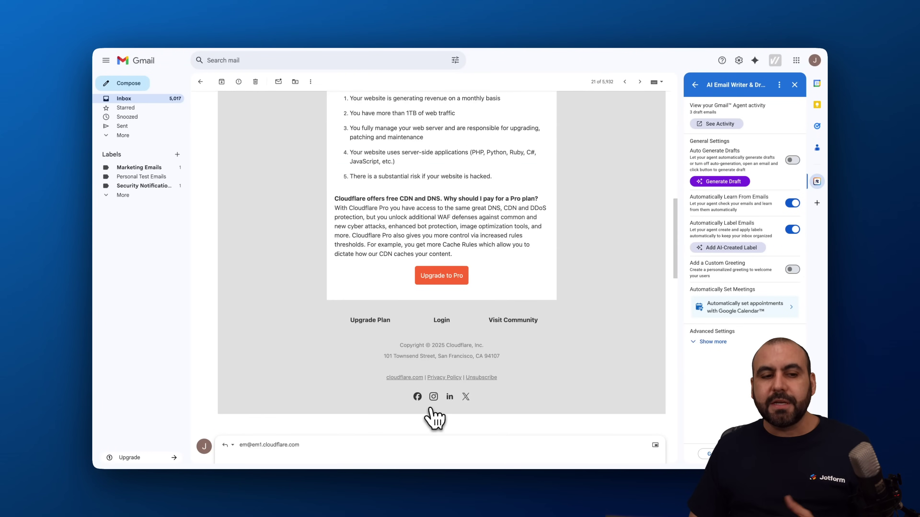
{"action": "left_click", "coordinate": [148, 65]}
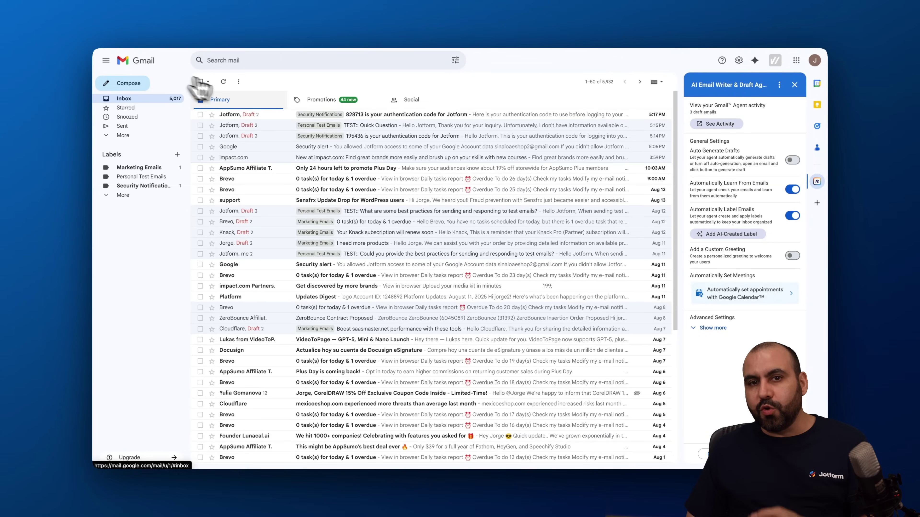
Switch Auto Generate Drafts on and view the agent's activity of drafted conversations.
{"action": "left_click", "coordinate": [793, 161]}
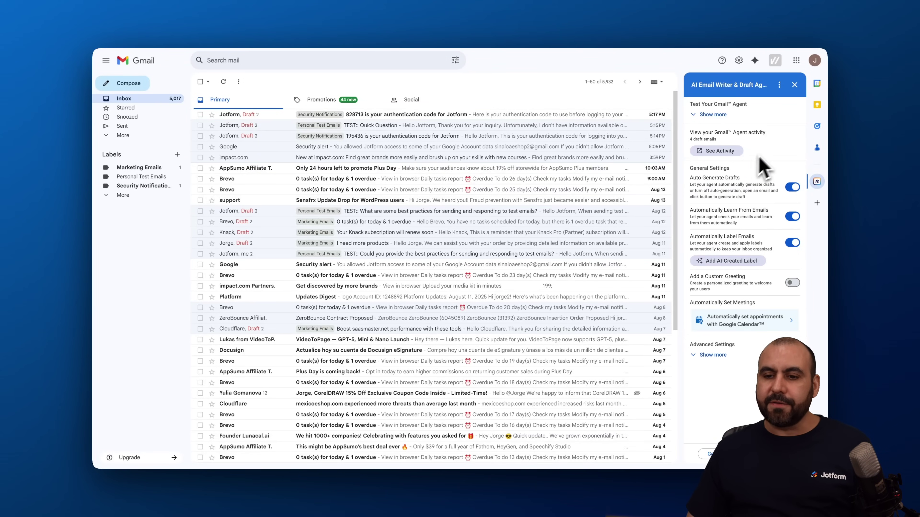
{"action": "left_click", "coordinate": [729, 152]}
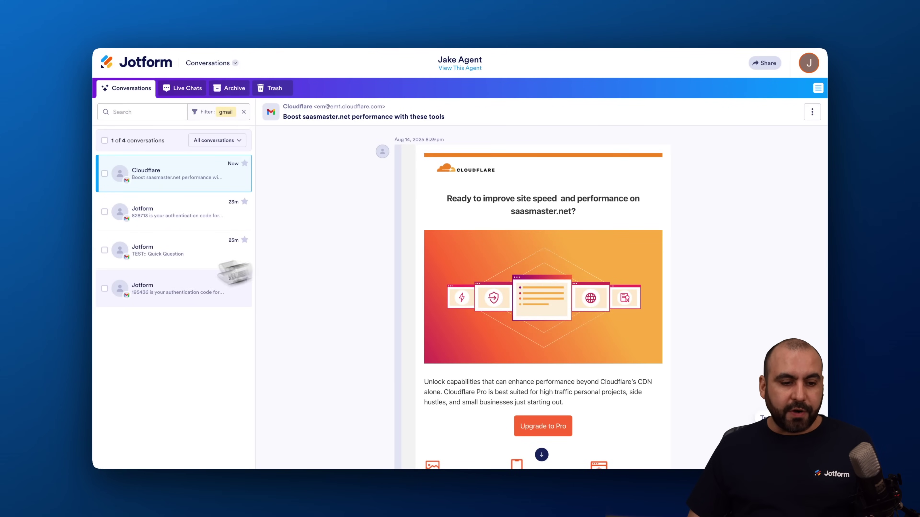
Read the question and the agent's draft in the TEST:: Quick Question conversation, then go back to Gmail.
{"action": "left_click", "coordinate": [159, 288]}
{"action": "left_click", "coordinate": [180, 261]}
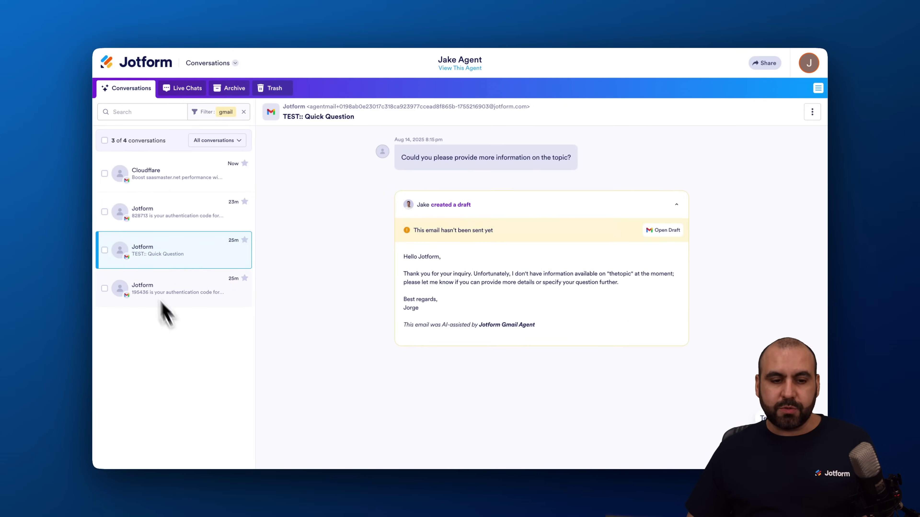
{"action": "mouse_move", "coordinate": [590, 253]}
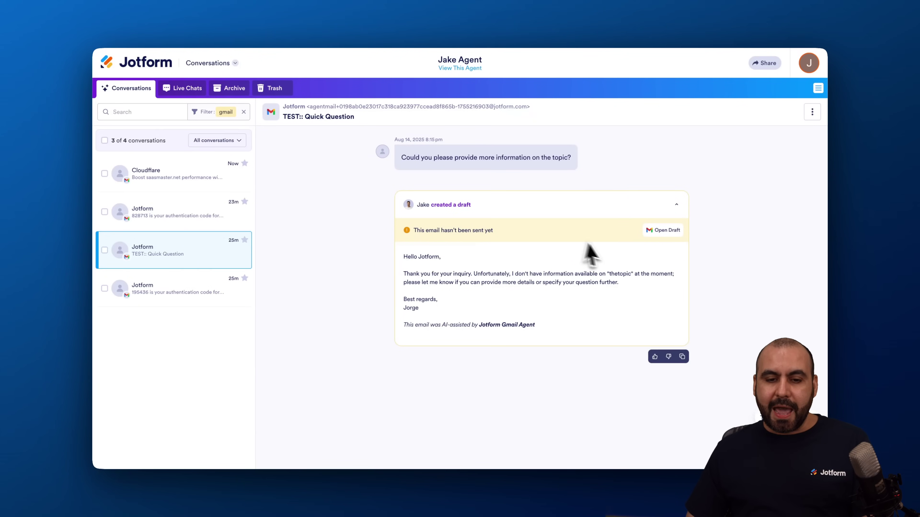
{"action": "left_click_drag", "start_coordinate": [404, 159], "coordinate": [529, 158]}
{"action": "left_click", "coordinate": [553, 158]}
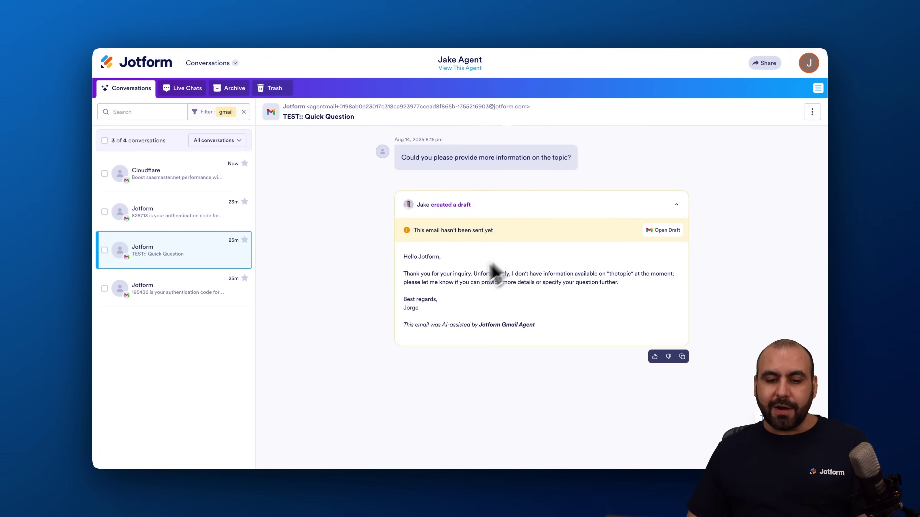
{"action": "left_click_drag", "start_coordinate": [403, 253], "coordinate": [536, 328]}
{"action": "left_click", "coordinate": [539, 343]}
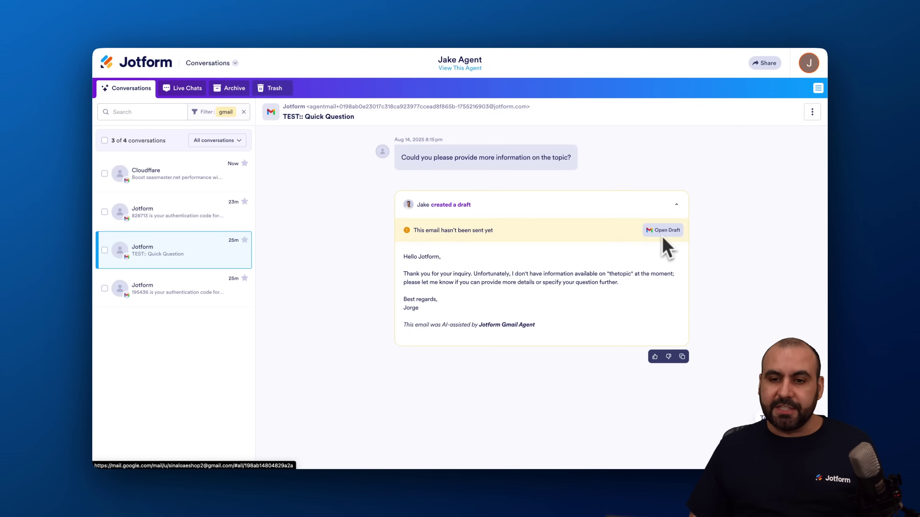
{"action": "left_click", "coordinate": [561, 25]}
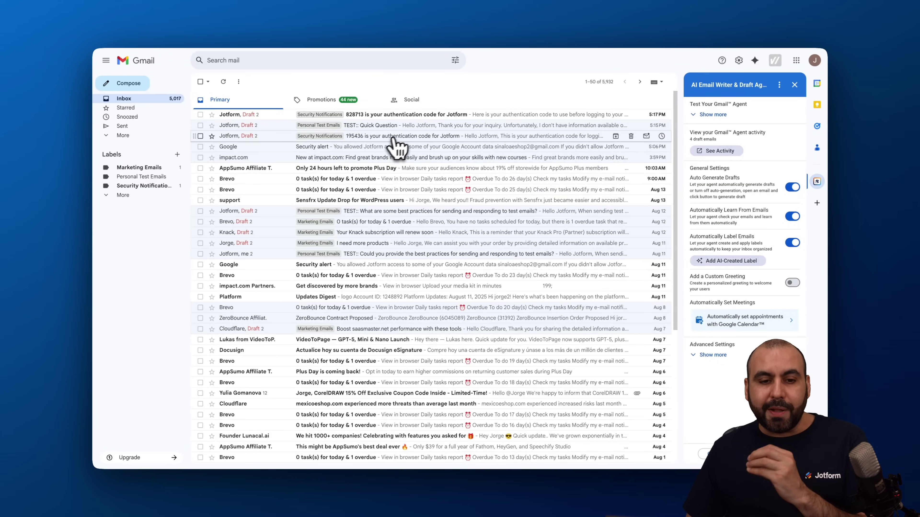
{"action": "left_click", "coordinate": [417, 126]}
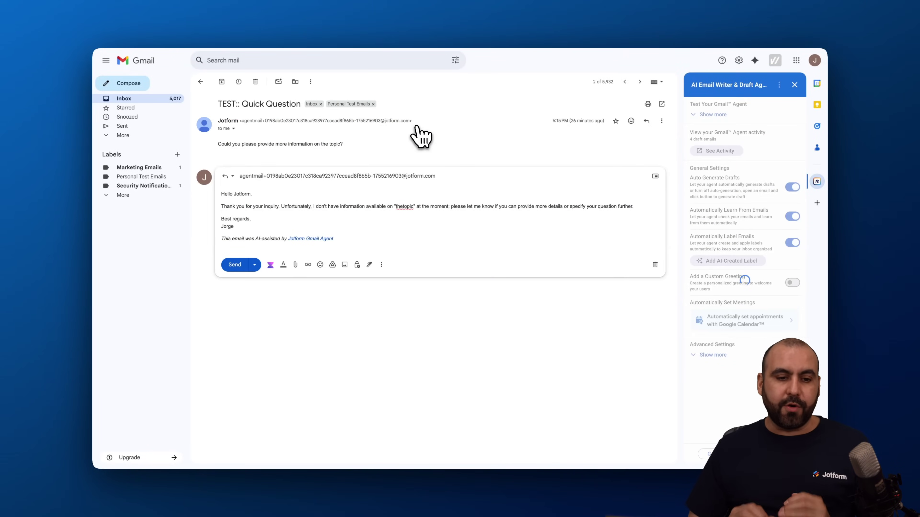
{"action": "triple_click", "coordinate": [327, 208]}
{"action": "left_click", "coordinate": [328, 207]}
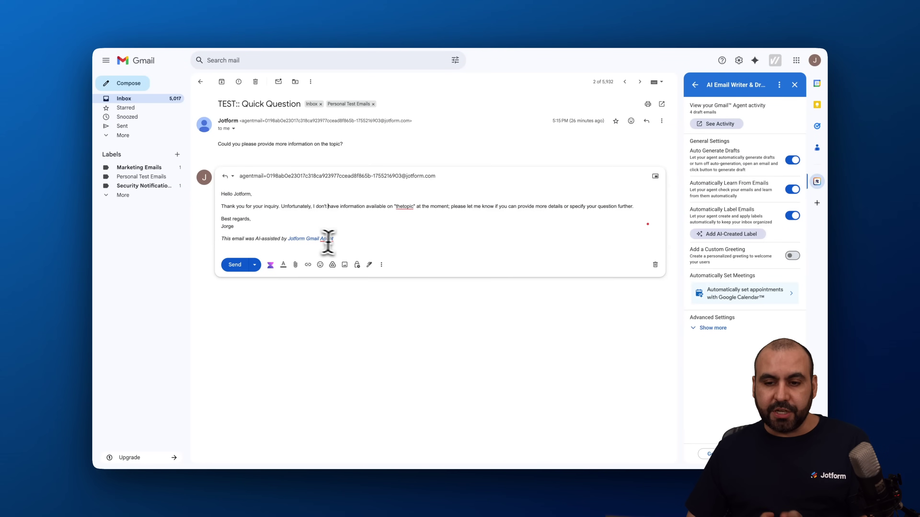
{"action": "left_click", "coordinate": [200, 81]}
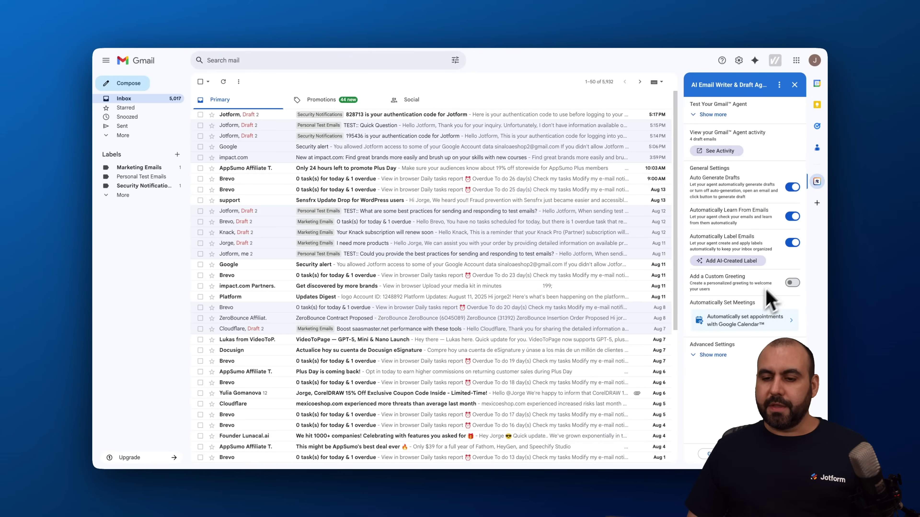
{"action": "left_click", "coordinate": [792, 283]}
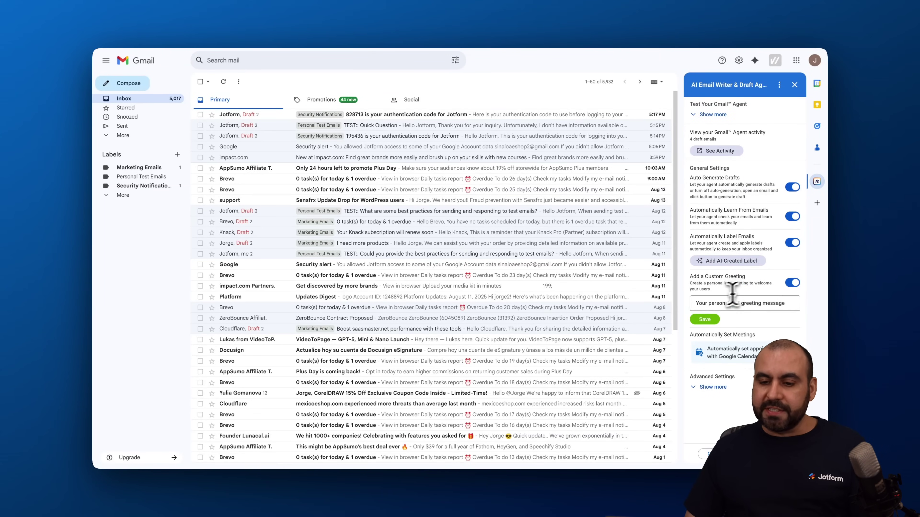
{"action": "left_click", "coordinate": [694, 305]}
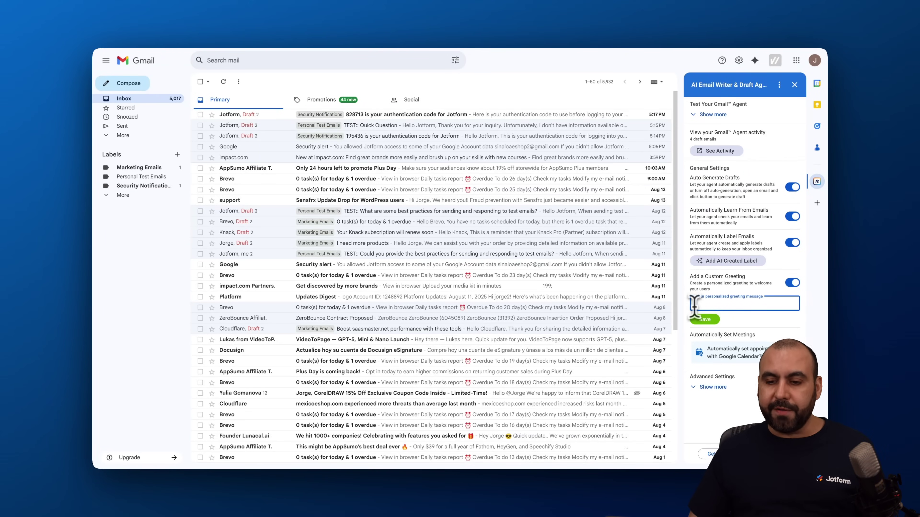
{"action": "left_click", "coordinate": [792, 283]}
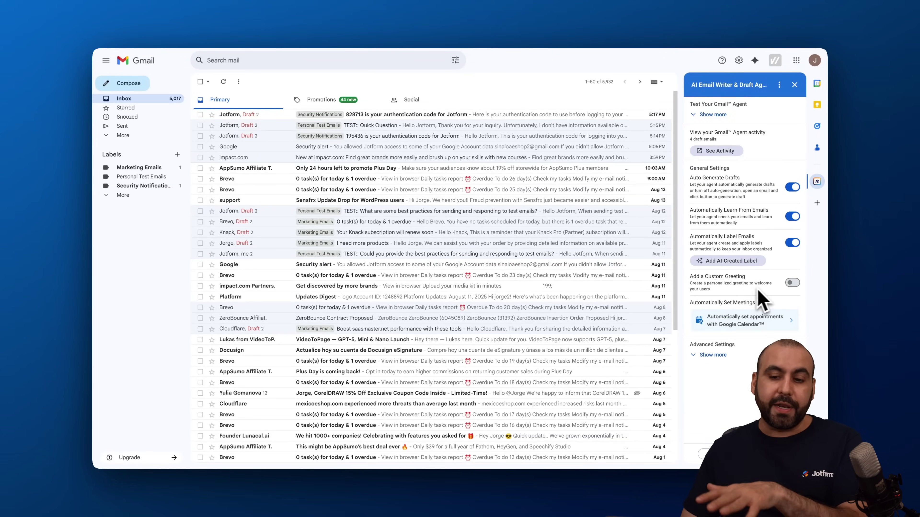
{"action": "left_click", "coordinate": [791, 283]}
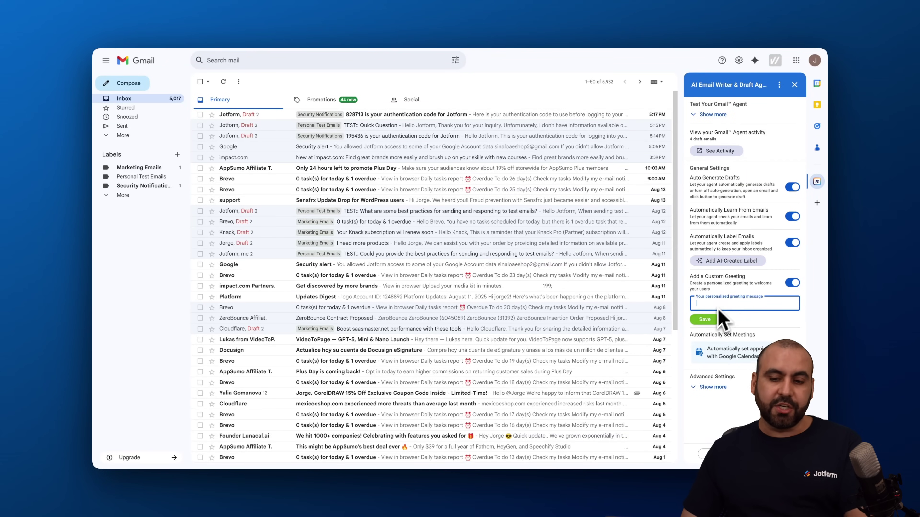
{"action": "left_click", "coordinate": [792, 283]}
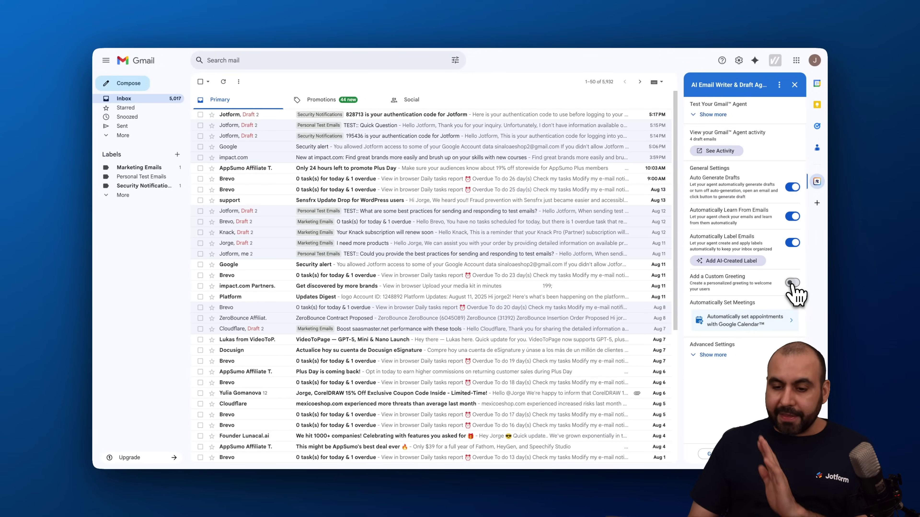
Connect a Google Calendar account to the appointment tool, granting Jotform all calendar permissions.
{"action": "left_click", "coordinate": [755, 325]}
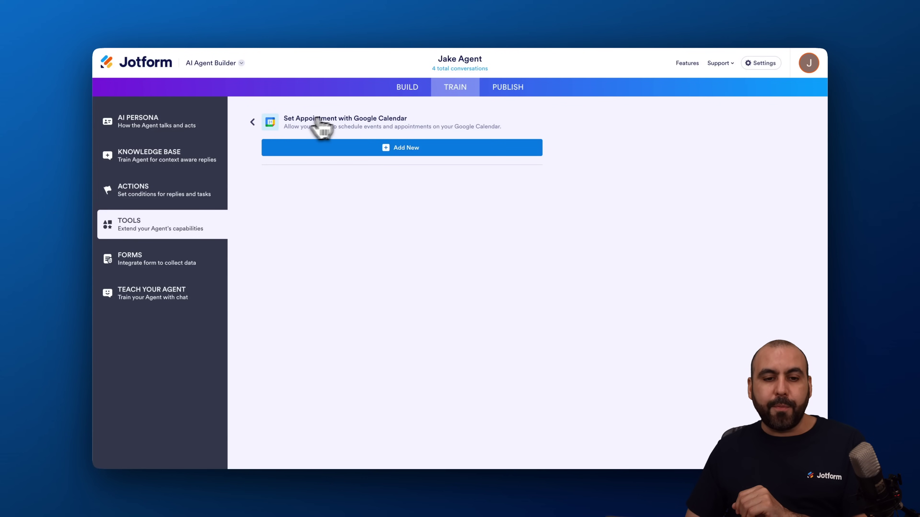
{"action": "left_click", "coordinate": [407, 150]}
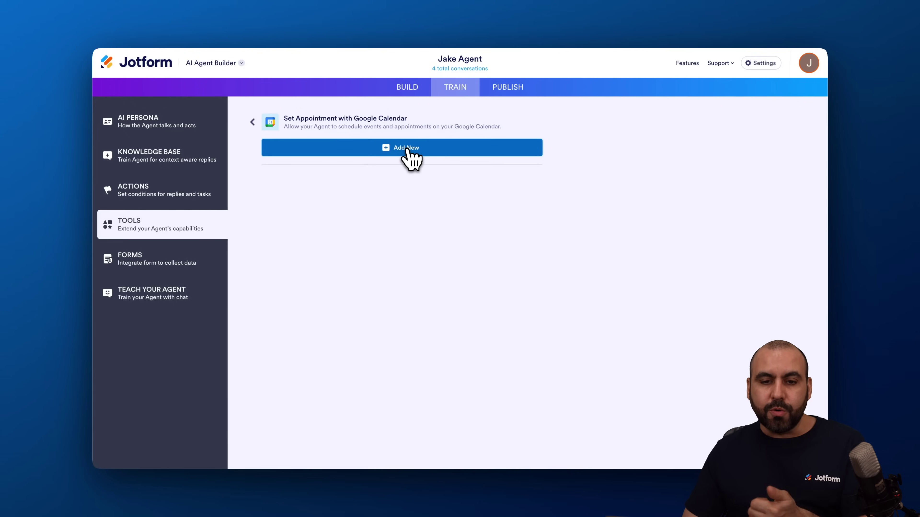
{"action": "left_click", "coordinate": [506, 166]}
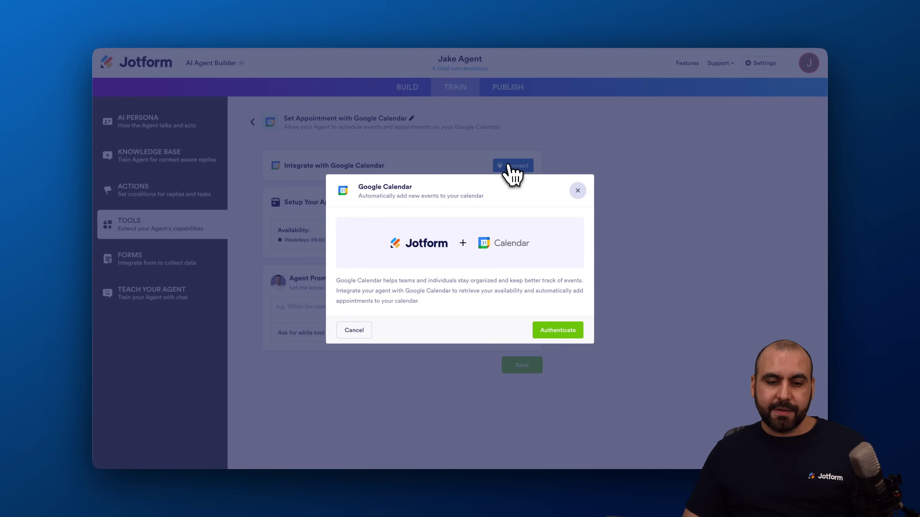
{"action": "left_click", "coordinate": [565, 330]}
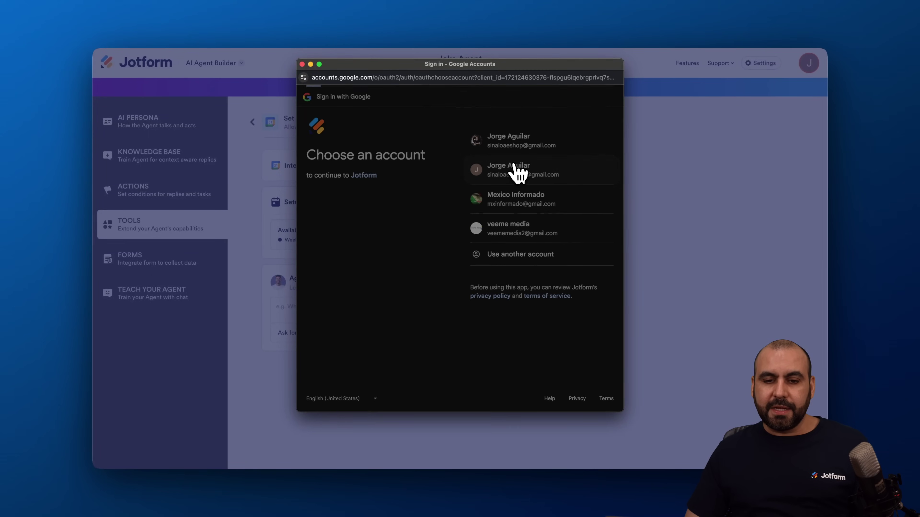
{"action": "left_click", "coordinate": [518, 172]}
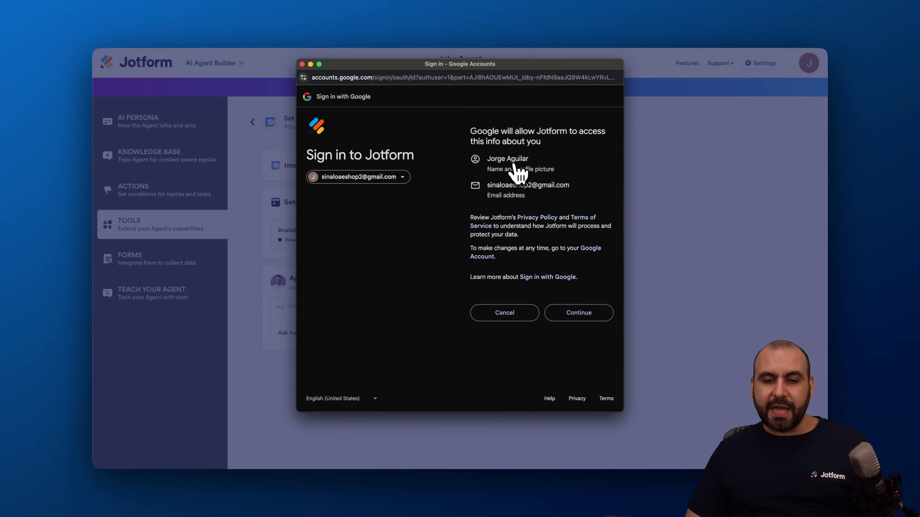
{"action": "left_click", "coordinate": [590, 322]}
{"action": "left_click", "coordinate": [475, 153]}
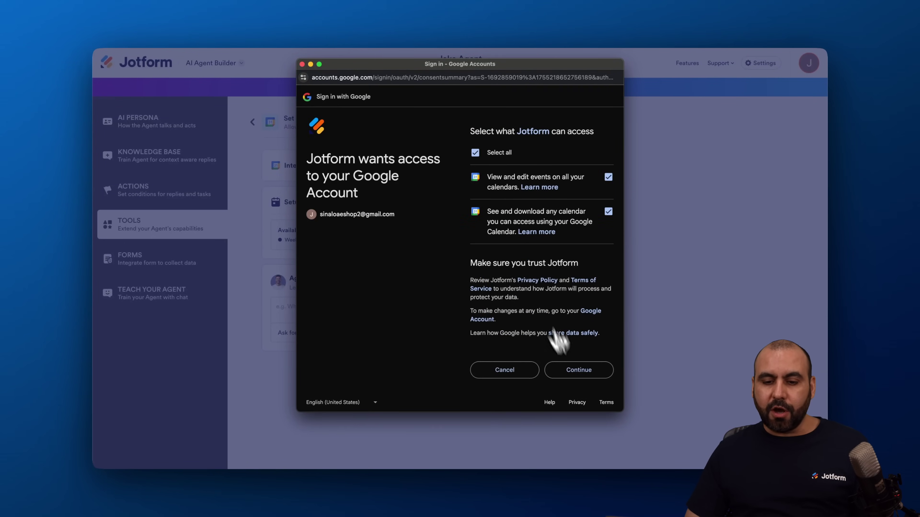
{"action": "left_click", "coordinate": [573, 373]}
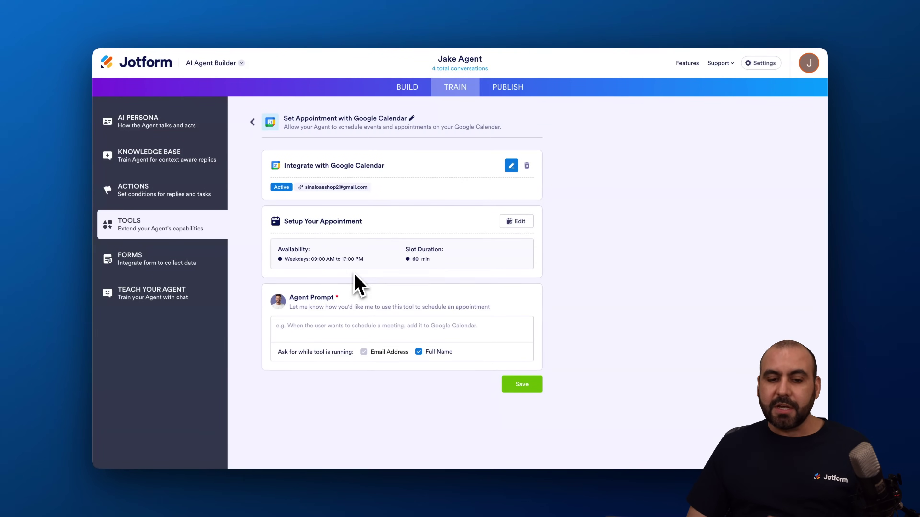
Review the availability, limits and advanced appointment settings, keeping weekday 09:00–17:00 with 60-minute slots.
{"action": "left_click", "coordinate": [520, 223]}
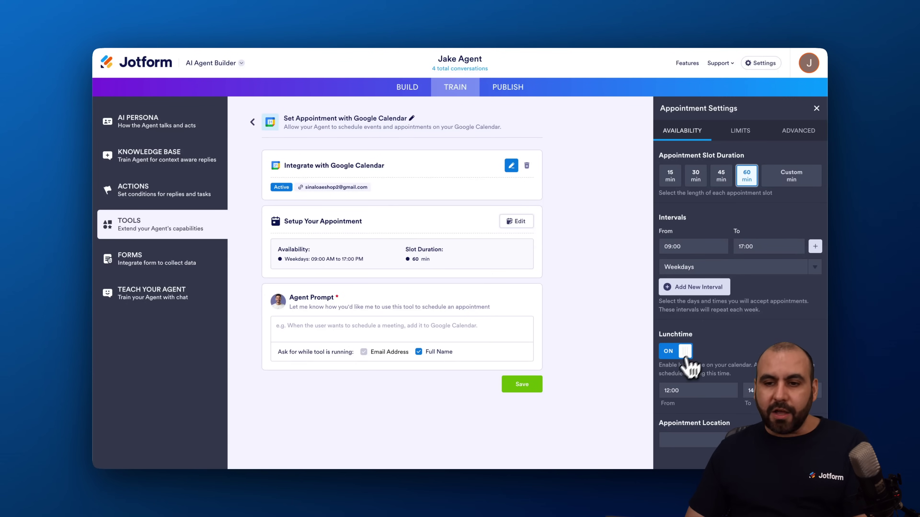
{"action": "left_click", "coordinate": [754, 141]}
{"action": "left_click", "coordinate": [798, 131]}
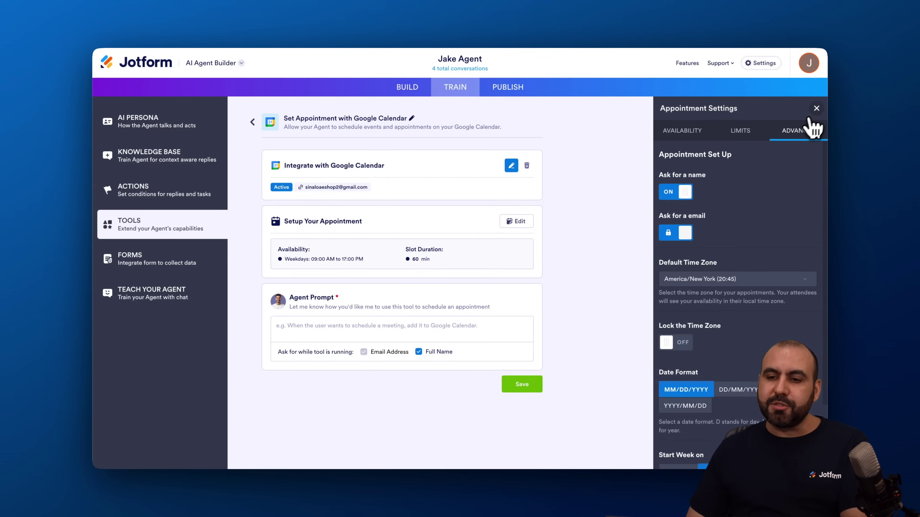
{"action": "left_click", "coordinate": [816, 108]}
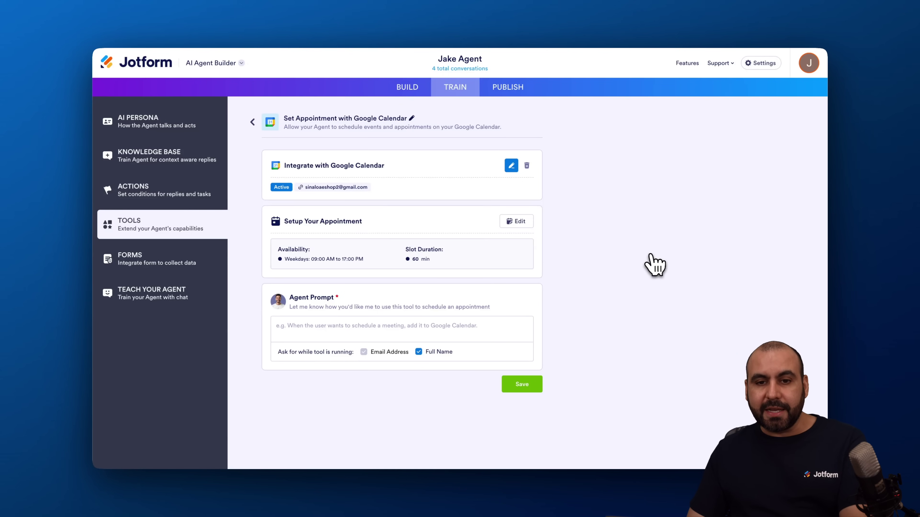
{"action": "left_click", "coordinate": [499, 37]}
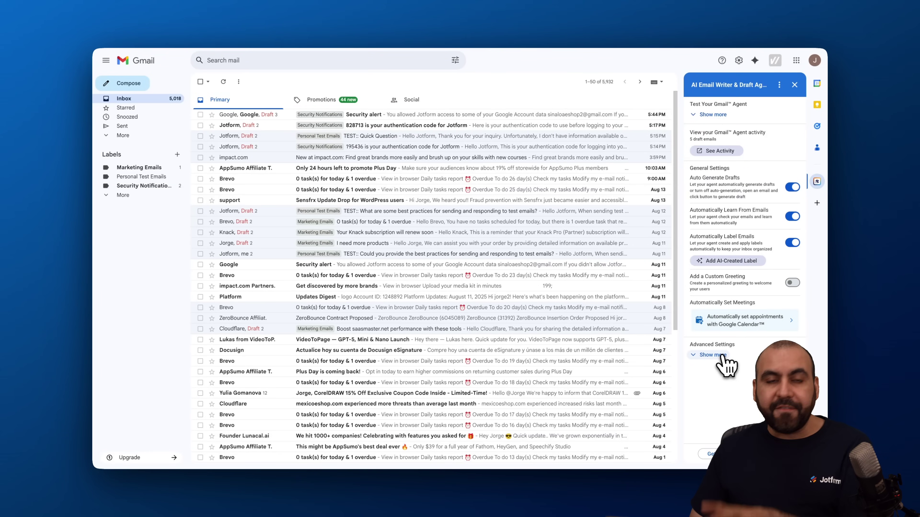
Reveal the agent's advanced settings, open the Knowledge Base, and check the empty text Knowledge entry.
{"action": "left_click", "coordinate": [718, 360]}
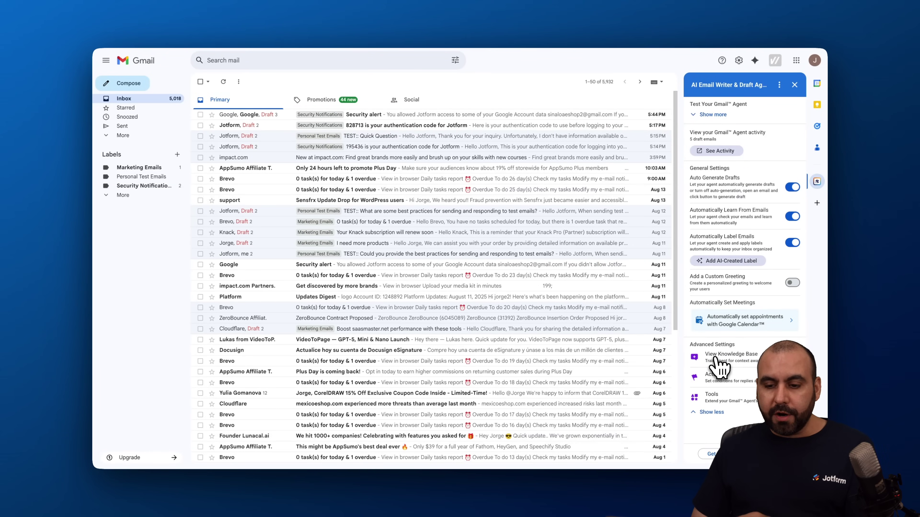
{"action": "left_click", "coordinate": [730, 360]}
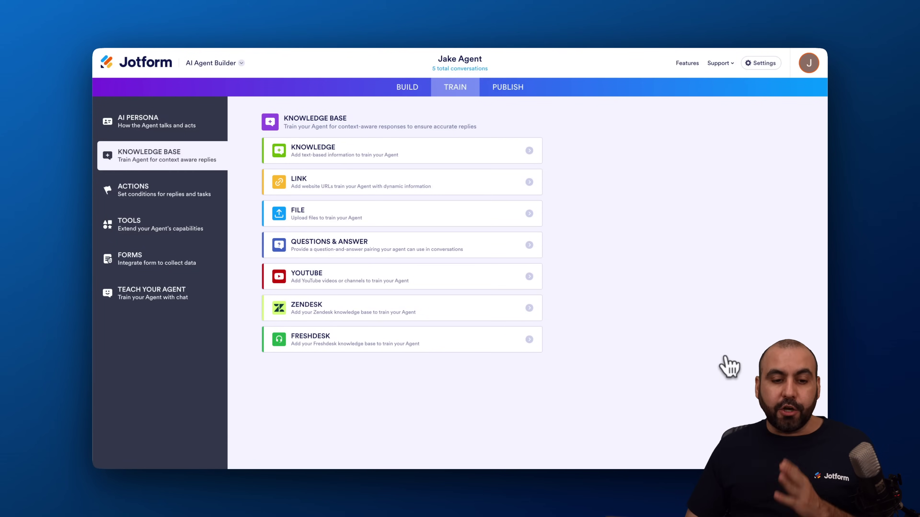
{"action": "left_click", "coordinate": [336, 151]}
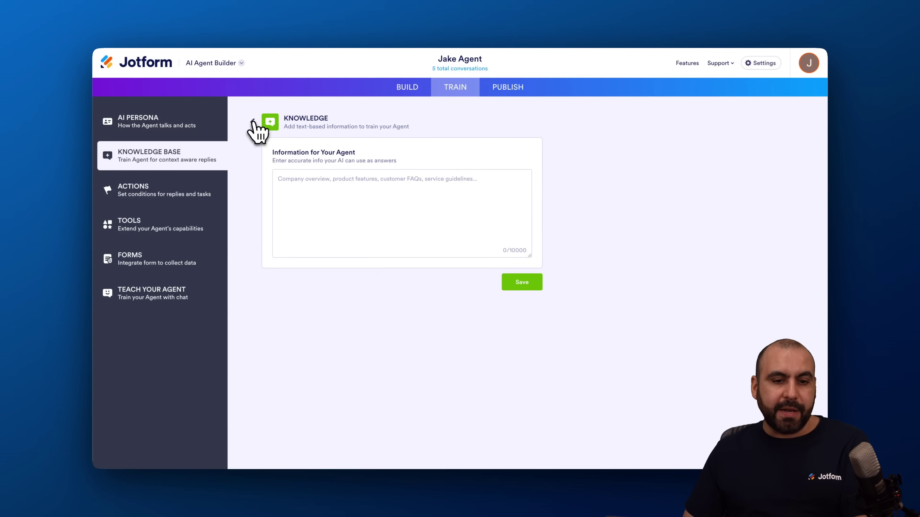
{"action": "left_click", "coordinate": [253, 121]}
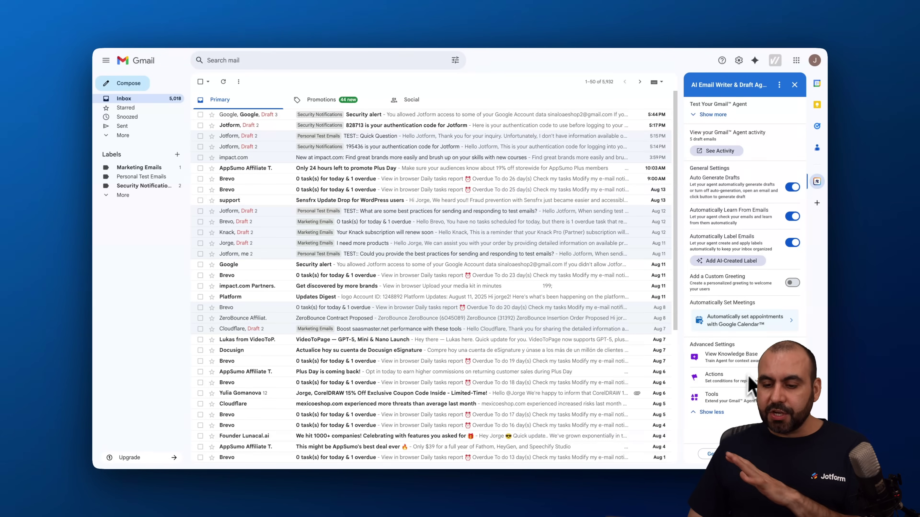
Start a new action and limit its channels to Gmail only.
{"action": "left_click", "coordinate": [758, 380]}
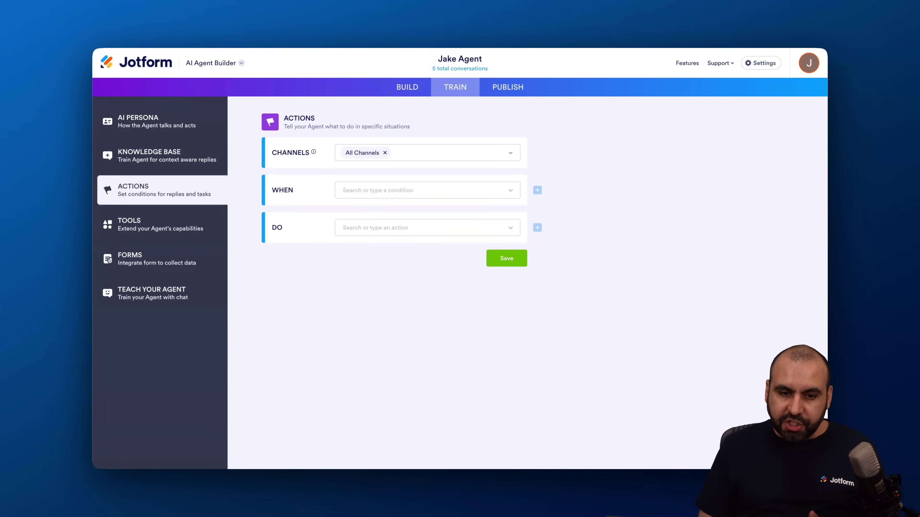
{"action": "left_click", "coordinate": [467, 154]}
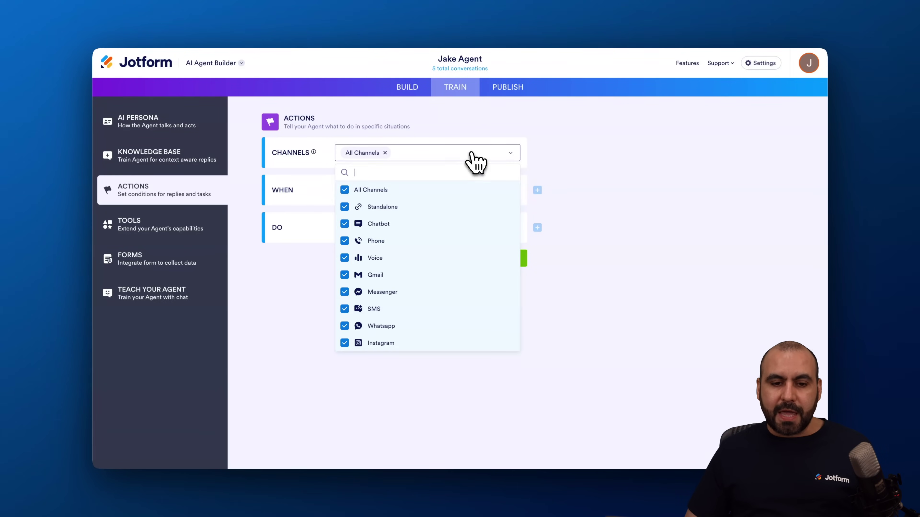
{"action": "left_click", "coordinate": [346, 191]}
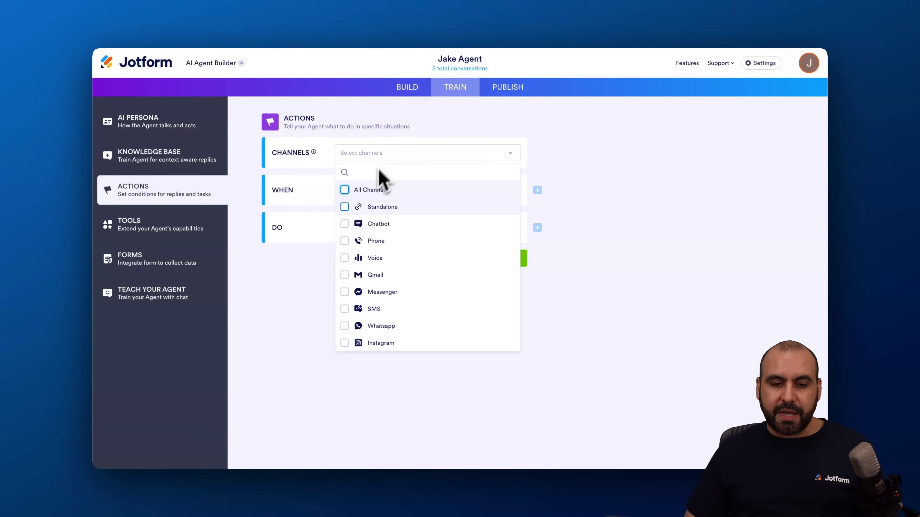
{"action": "left_click", "coordinate": [345, 274]}
{"action": "left_click", "coordinate": [304, 271]}
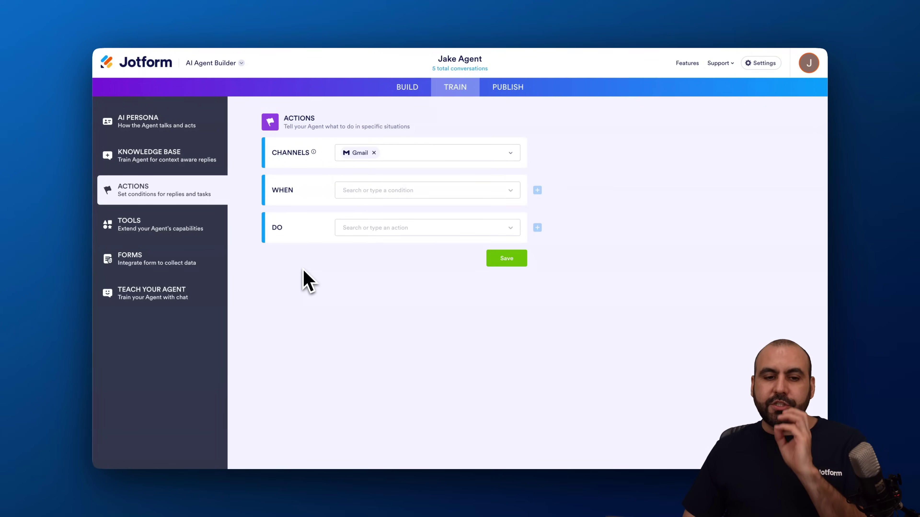
Set the rule to 'User talks about' refund or a complaint, with 'Send email' as the action.
{"action": "left_click", "coordinate": [404, 191]}
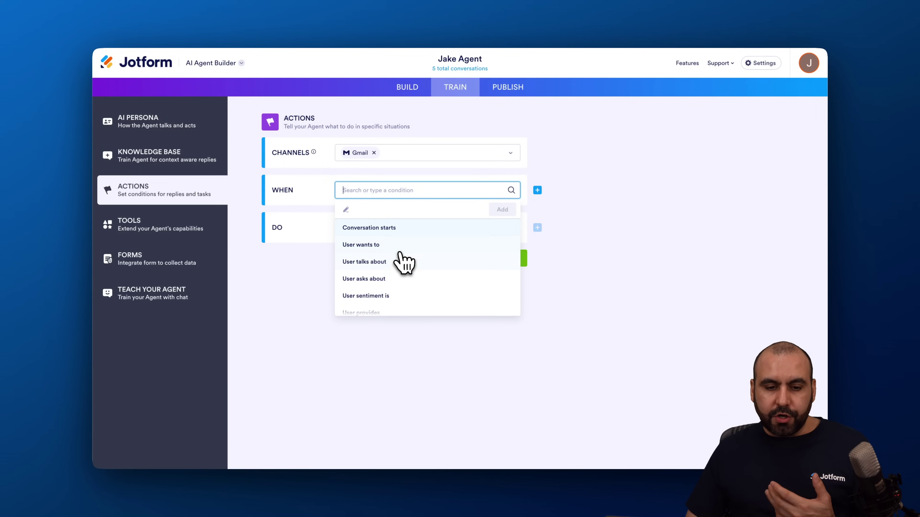
{"action": "left_click", "coordinate": [398, 264]}
{"action": "left_click", "coordinate": [370, 217]}
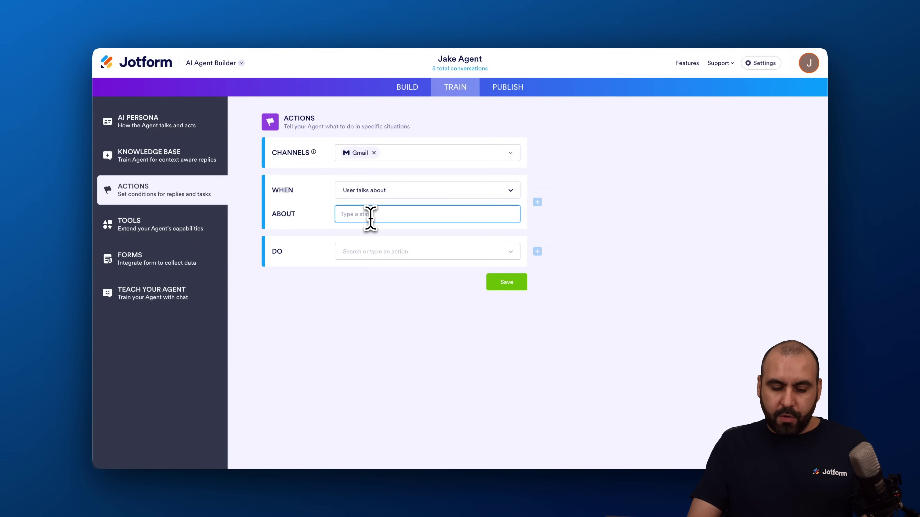
{"action": "type", "text": "refund or a complaint"}
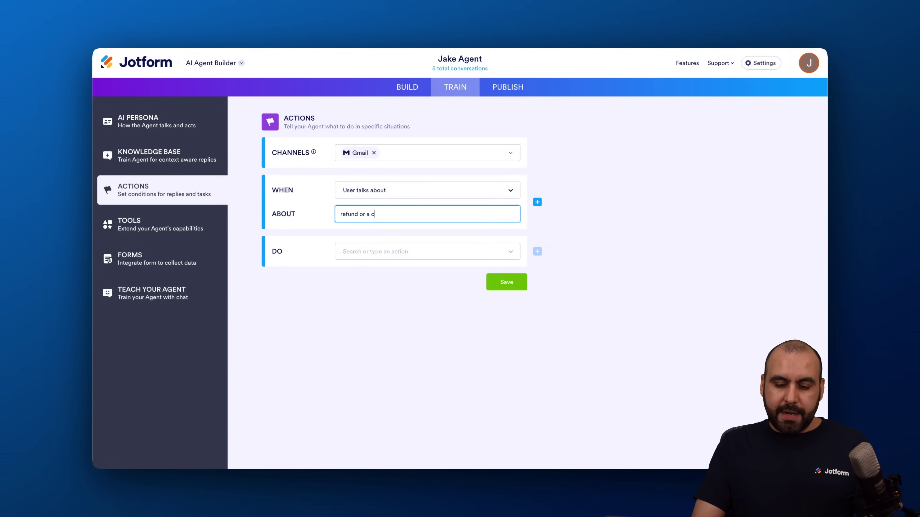
{"action": "left_click", "coordinate": [390, 253]}
{"action": "scroll", "coordinate": [410, 358], "scroll_direction": "down", "scroll_amount": 5}
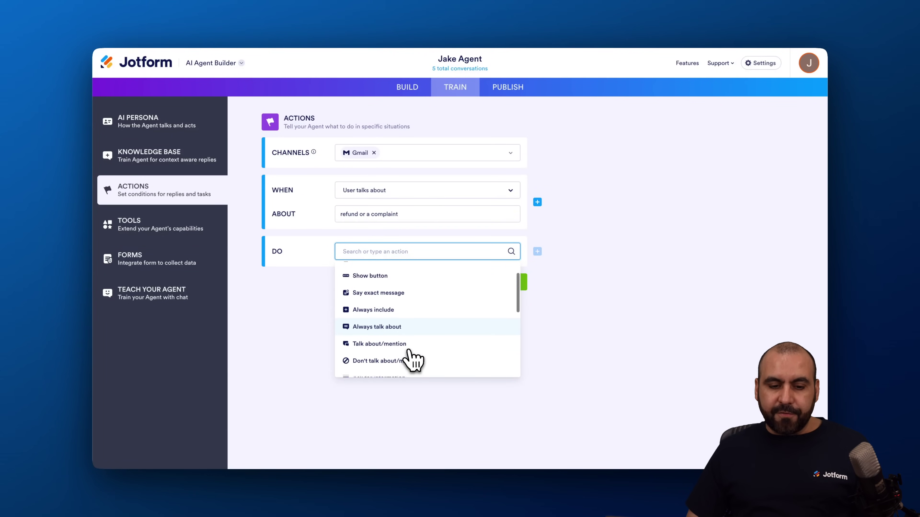
{"action": "left_click", "coordinate": [386, 342]}
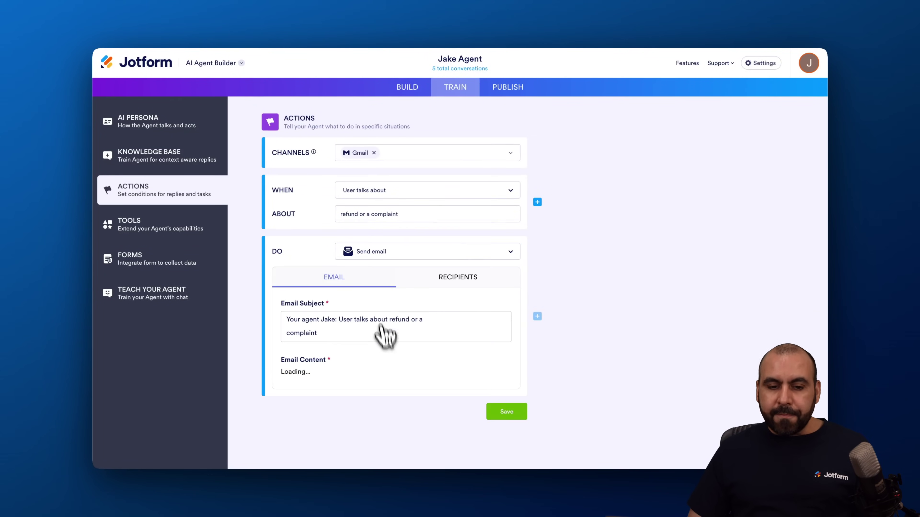
{"action": "scroll", "coordinate": [379, 335], "scroll_direction": "down", "scroll_amount": 2}
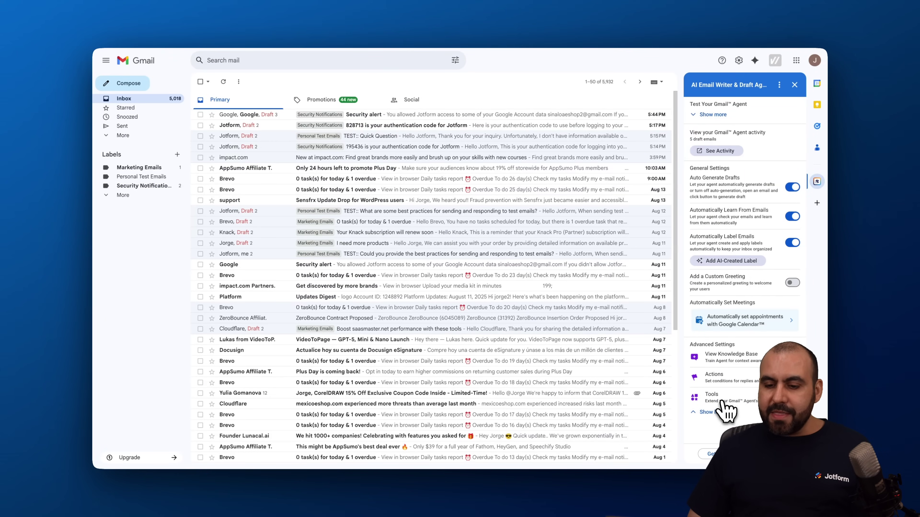
Open Tools and scroll past cards like Social Follow, Send Messages via Slack and Trigger Workflow.
{"action": "left_click", "coordinate": [736, 399]}
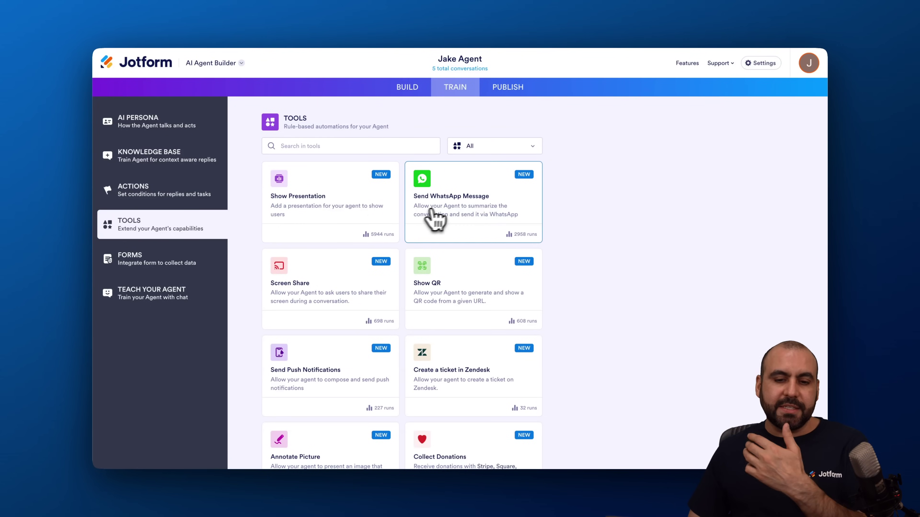
{"action": "scroll", "coordinate": [346, 282], "scroll_direction": "down", "scroll_amount": 2}
{"action": "scroll", "coordinate": [349, 288], "scroll_direction": "down", "scroll_amount": 12}
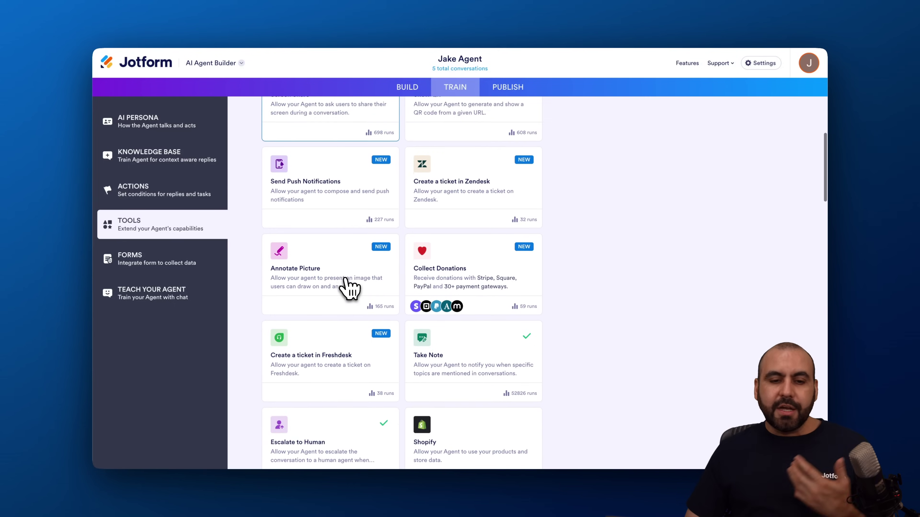
{"action": "scroll", "coordinate": [348, 288], "scroll_direction": "down", "scroll_amount": 14}
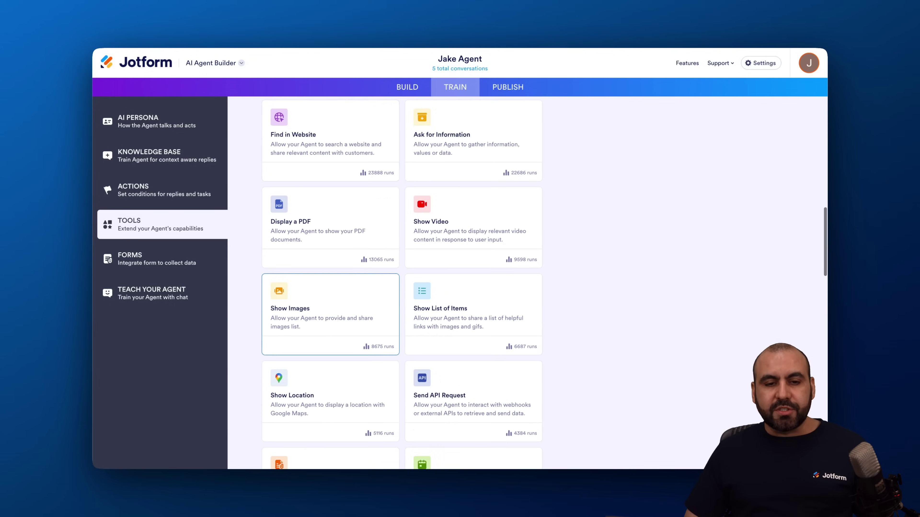
{"action": "scroll", "coordinate": [346, 288], "scroll_direction": "down", "scroll_amount": 5}
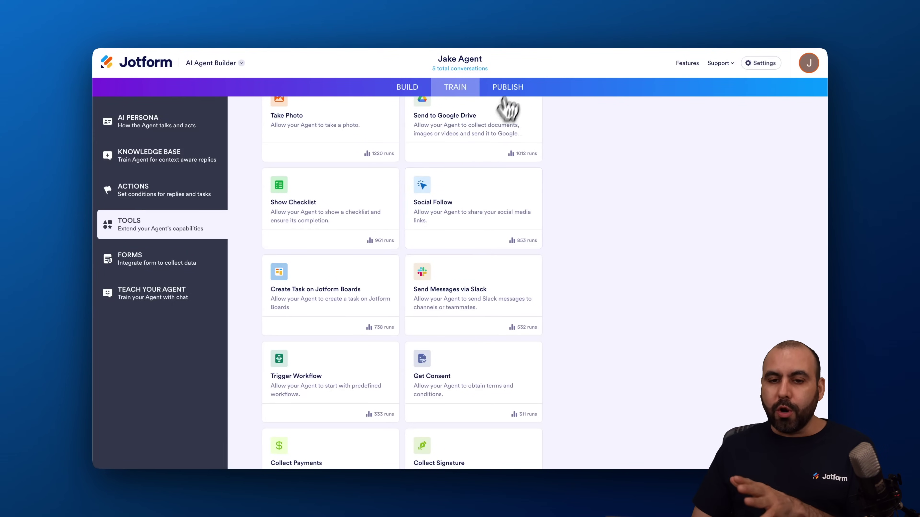
Open the Gmail Agent settings under Publish and keep the Gmail account signature.
{"action": "left_click", "coordinate": [507, 89]}
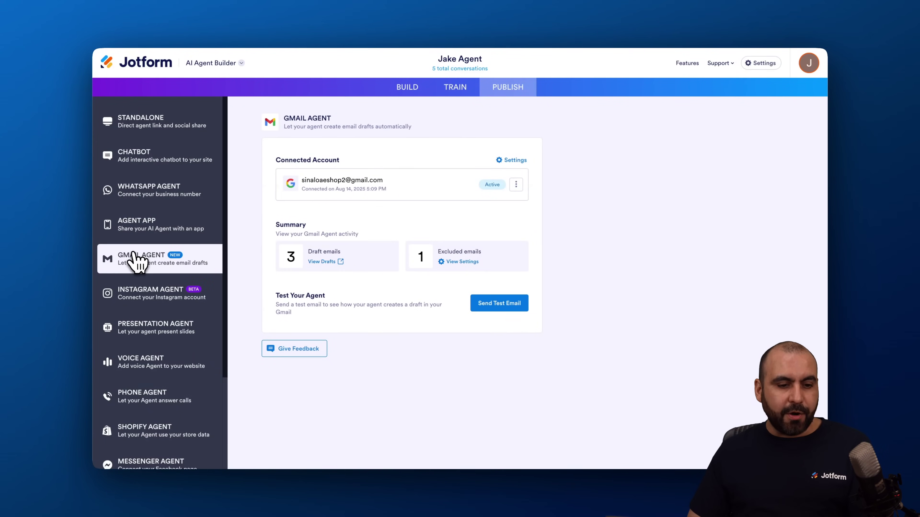
{"action": "left_click", "coordinate": [512, 160]}
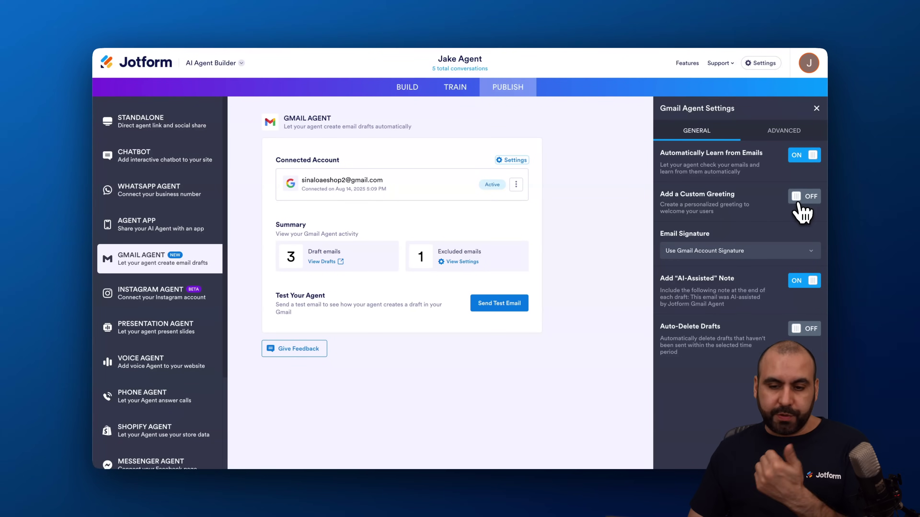
{"action": "left_click", "coordinate": [708, 251]}
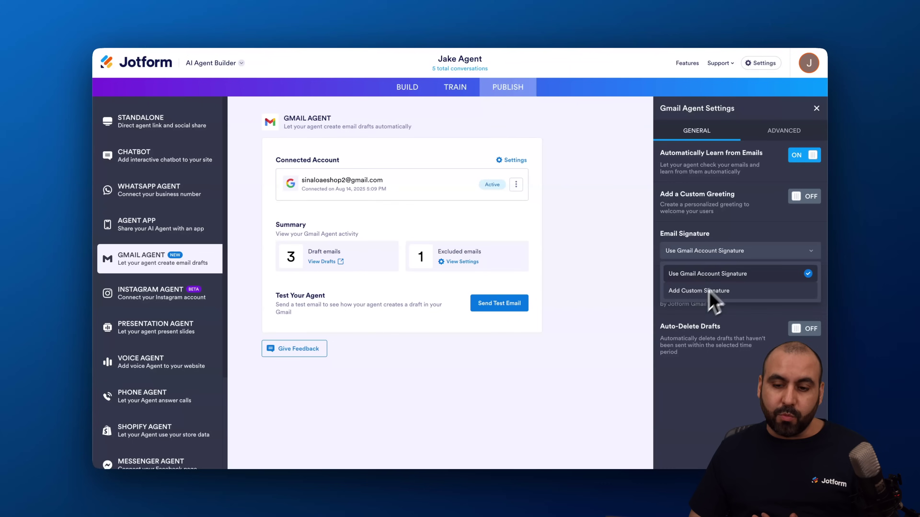
{"action": "left_click", "coordinate": [770, 237]}
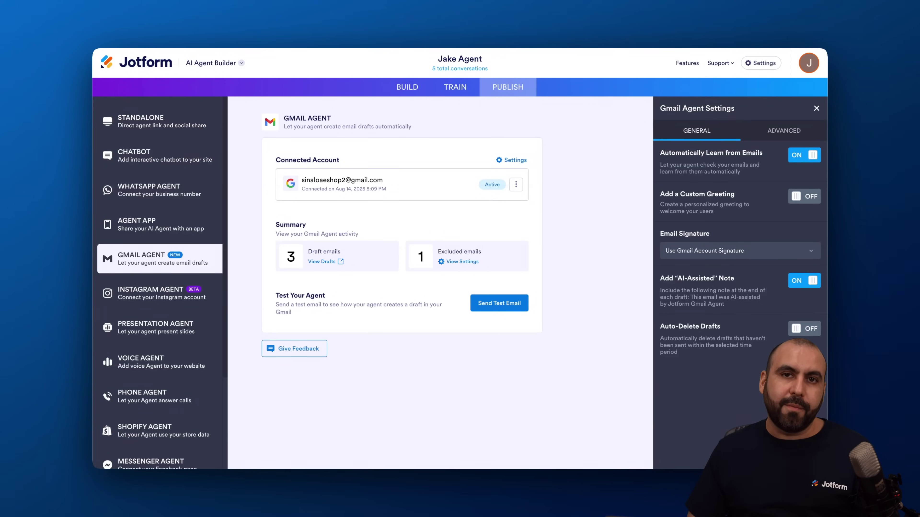
Turn the AI-Assisted Note off and enable Auto-Delete Drafts after 15 days.
{"action": "left_click", "coordinate": [793, 286]}
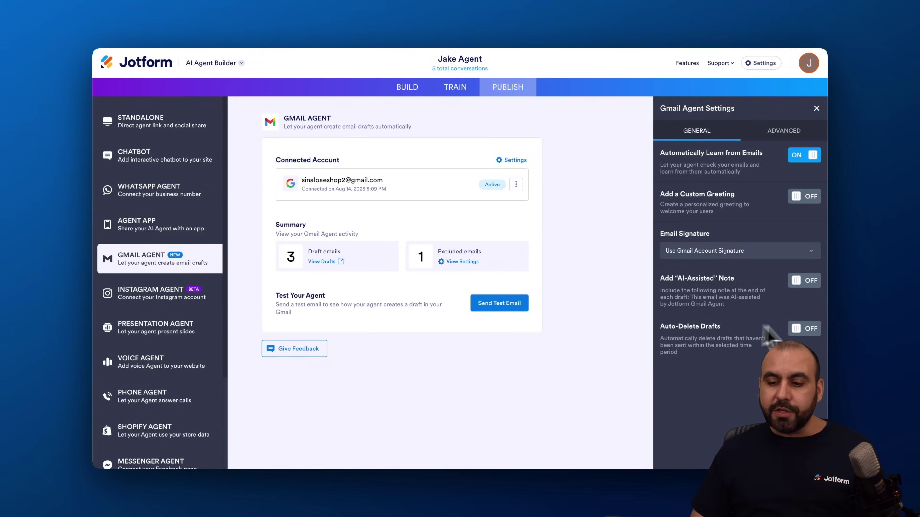
{"action": "left_click", "coordinate": [802, 329]}
{"action": "left_click", "coordinate": [726, 377]}
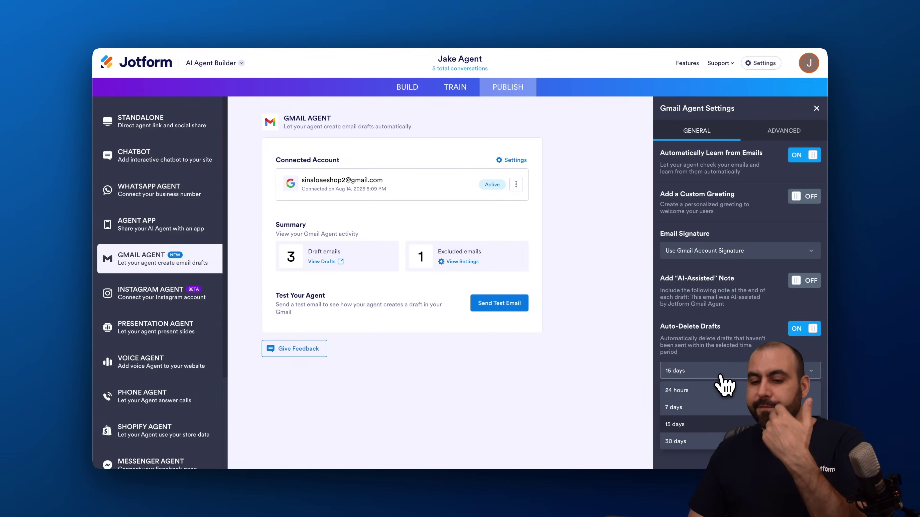
{"action": "left_click", "coordinate": [692, 427]}
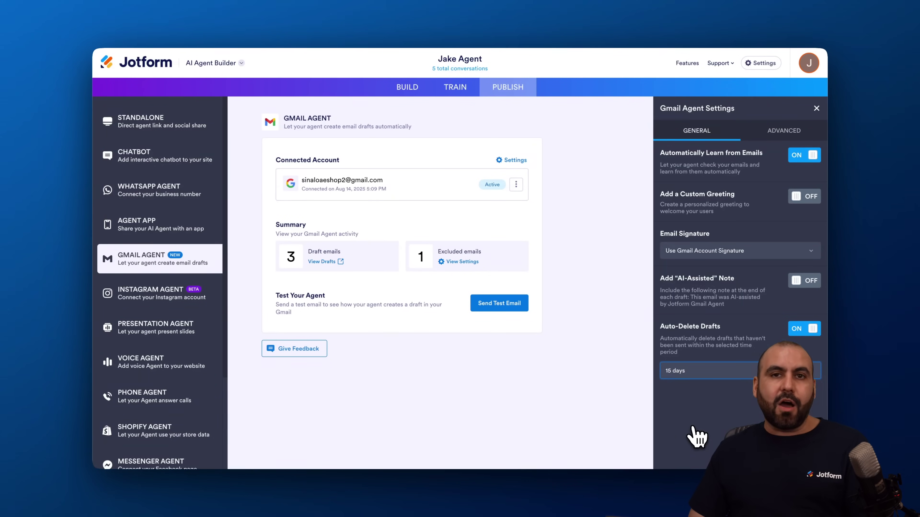
{"action": "left_click", "coordinate": [712, 374]}
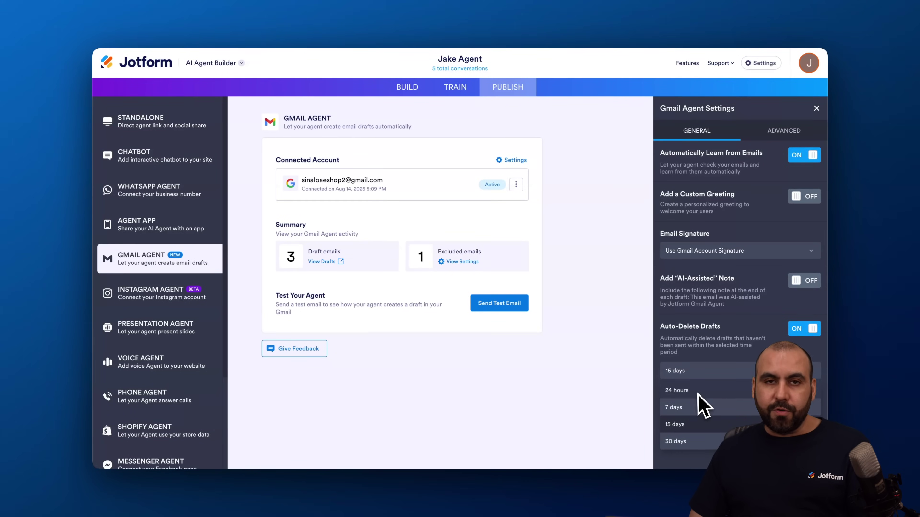
{"action": "left_click", "coordinate": [697, 423]}
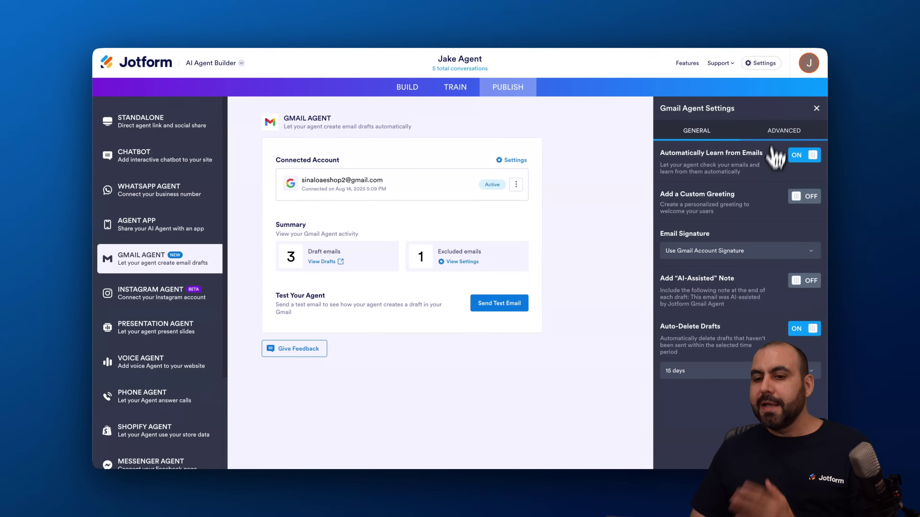
In Advanced settings, exclude no-reply, transactional and CC/BCC emails from drafting, then return to Gmail.
{"action": "left_click", "coordinate": [776, 134]}
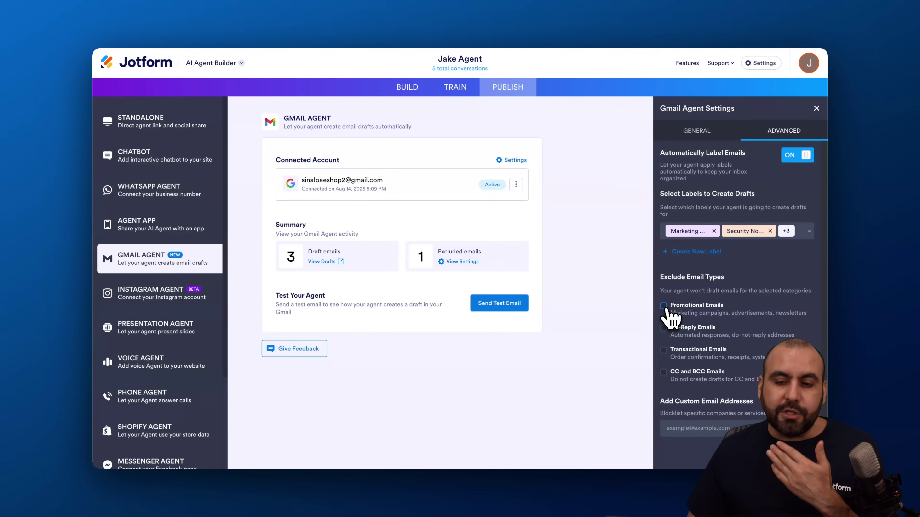
{"action": "left_click", "coordinate": [663, 328]}
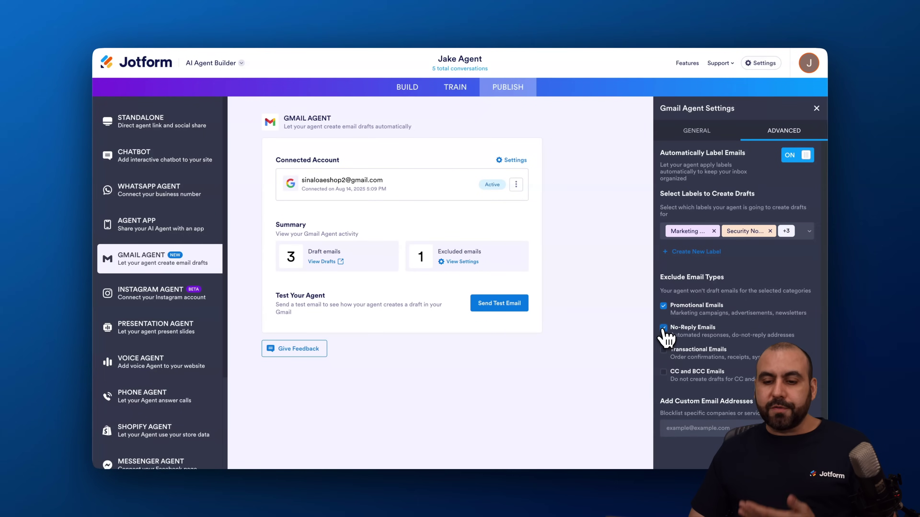
{"action": "left_click", "coordinate": [664, 351]}
{"action": "left_click", "coordinate": [663, 372]}
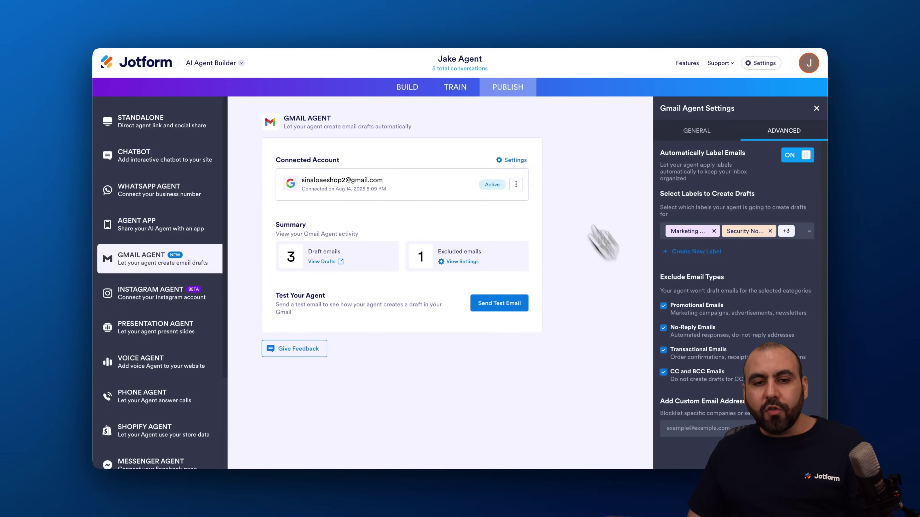
{"action": "left_click", "coordinate": [449, 37]}
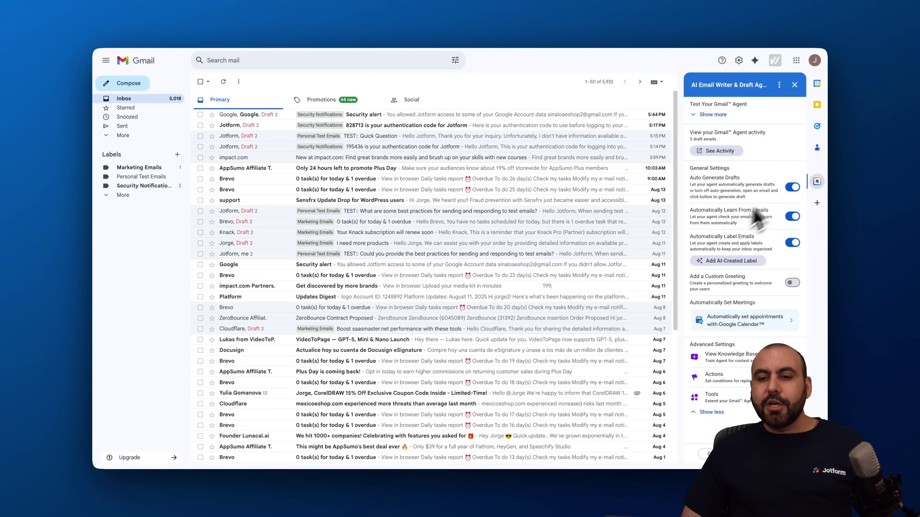